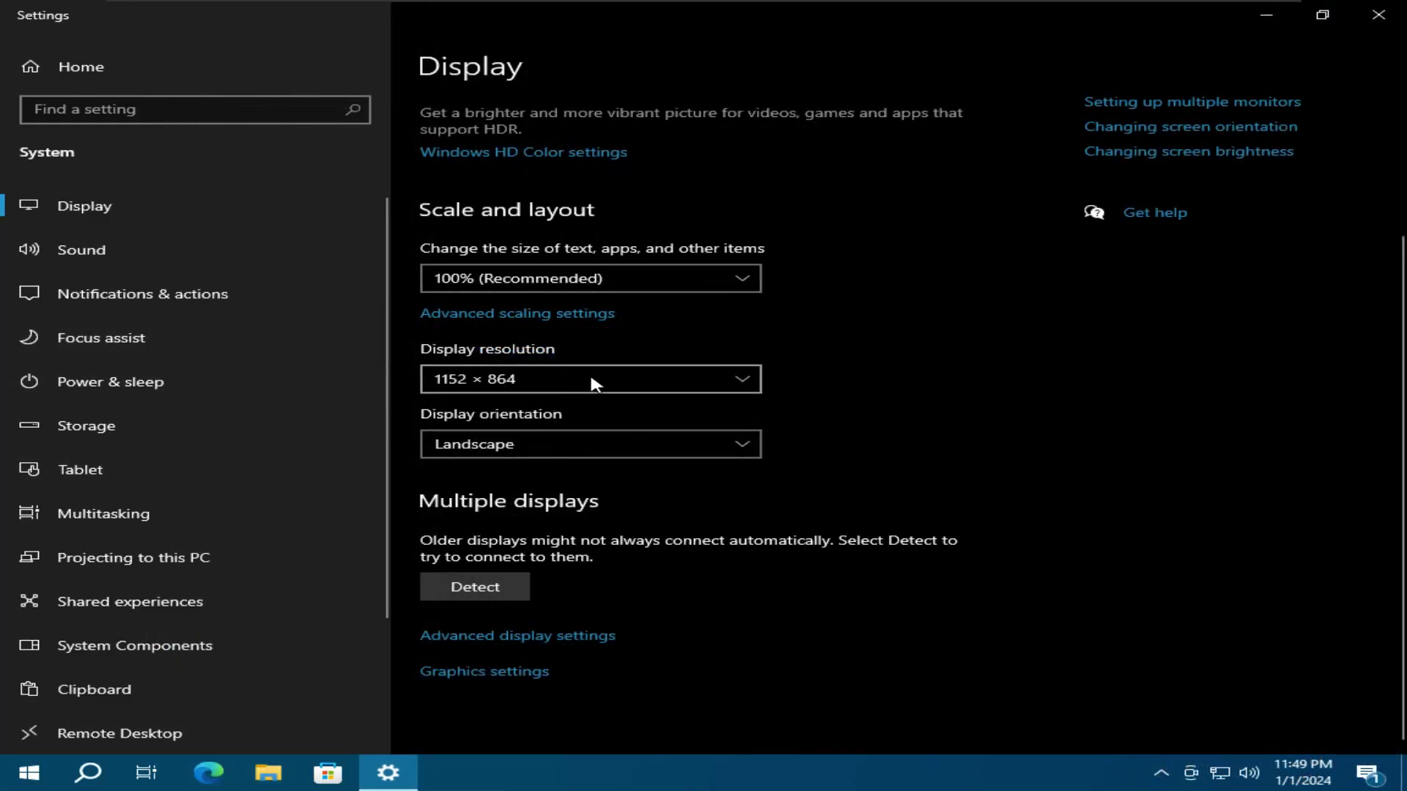
List the display resolutions, showing only 1152 × 864, 1024 × 768 and 800 × 600
left_click(590, 382)
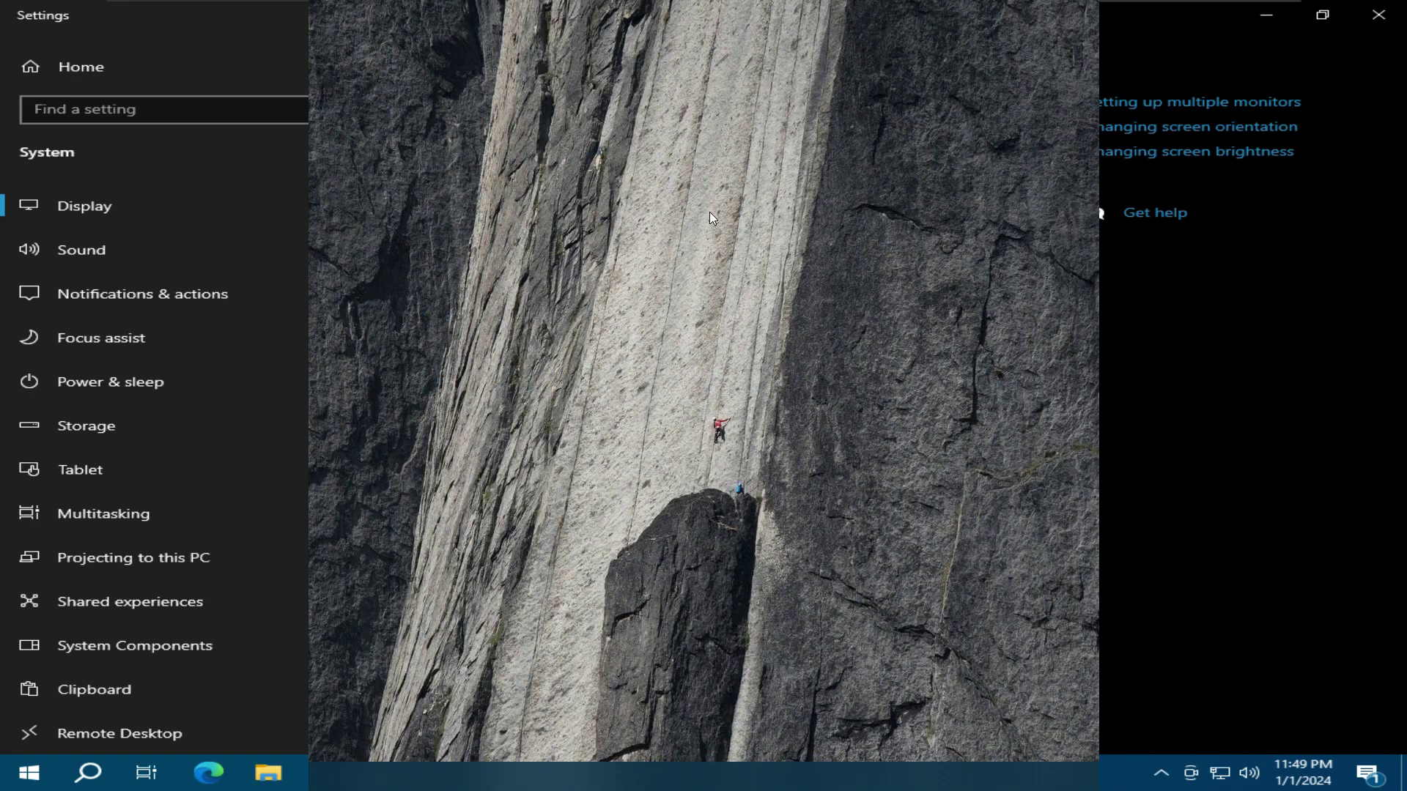
Open Device Manager and expand the Display adapters category
right_click(5, 783)
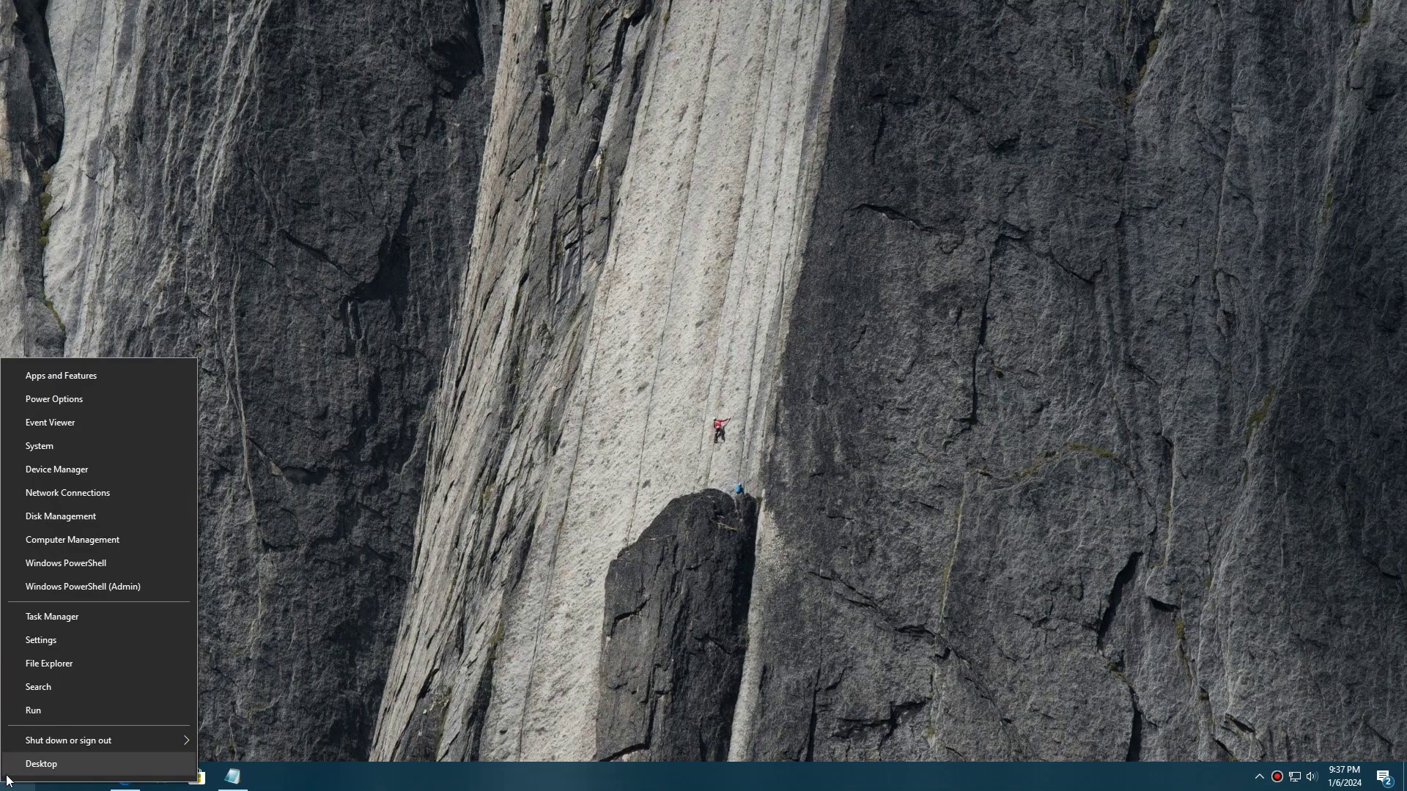
left_click(150, 466)
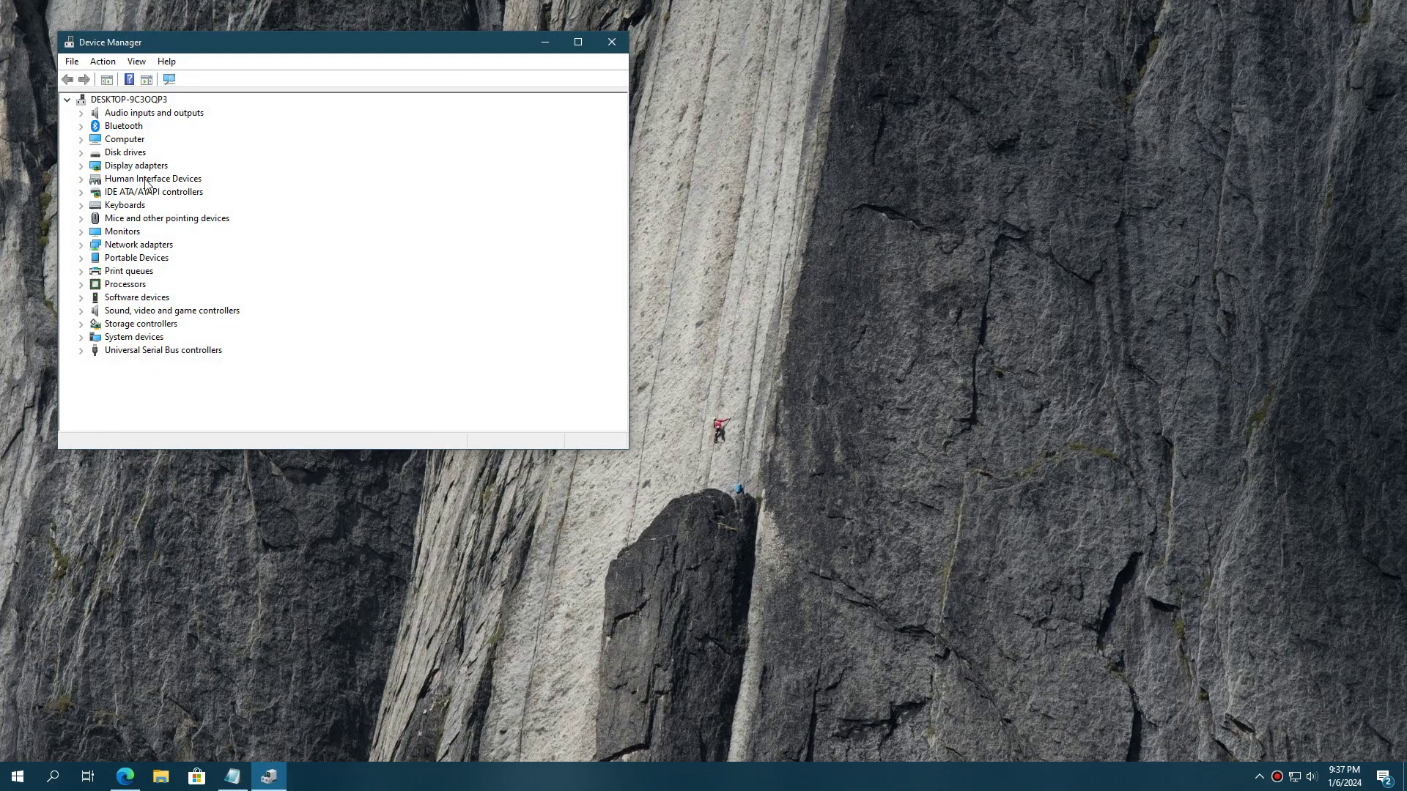
left_click(130, 167)
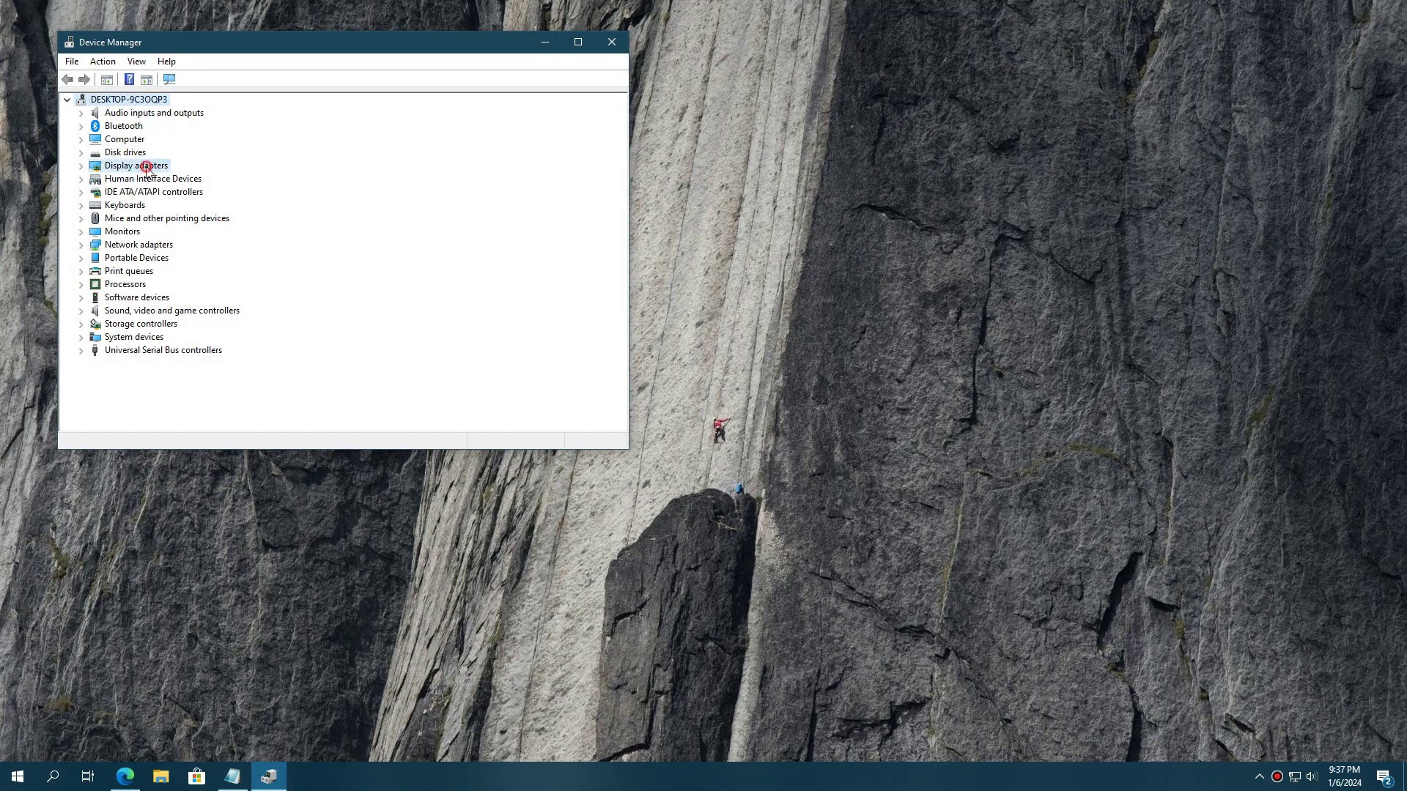
left_click(82, 166)
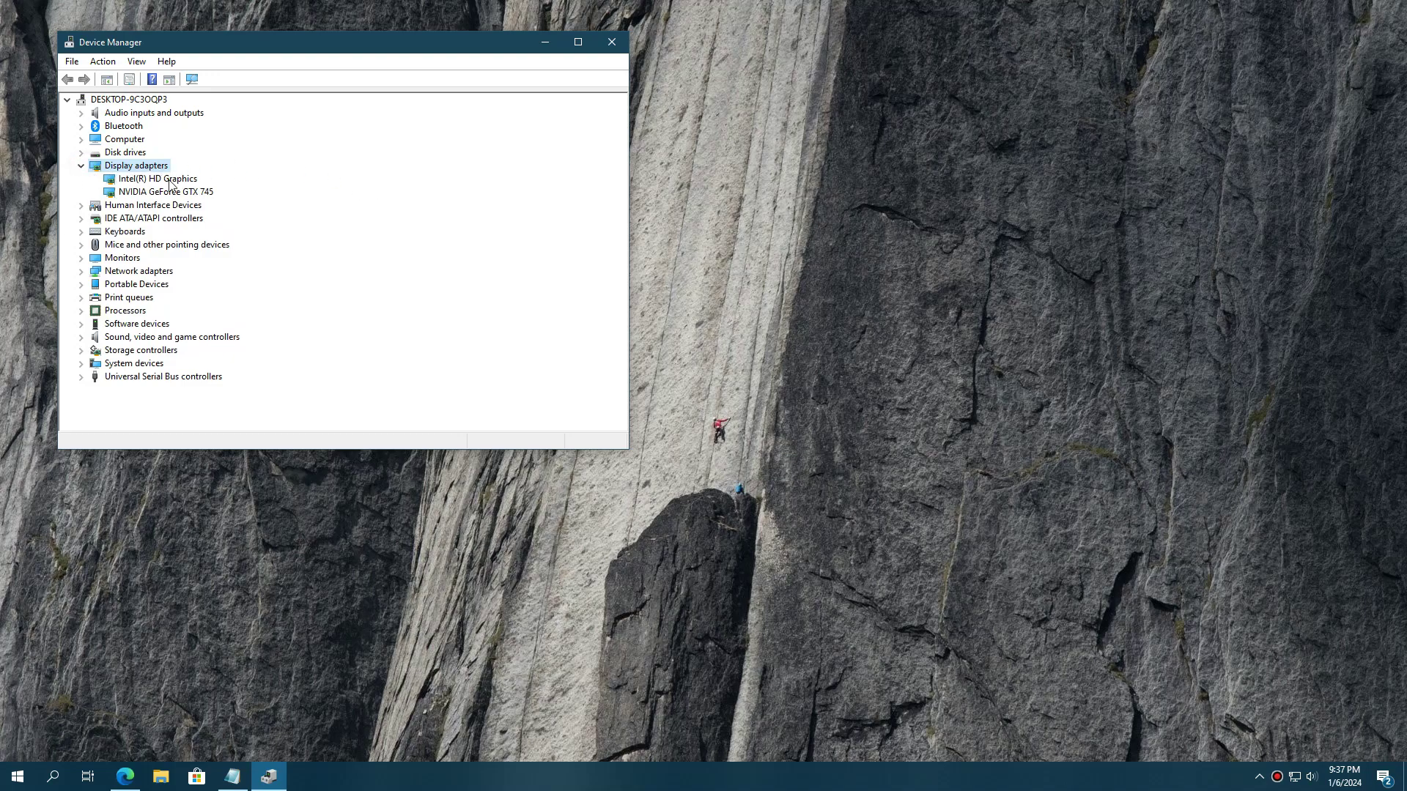
Highlight the notes on internal (Intel) and external (AMD, Nvidia) GPU types
left_click(232, 776)
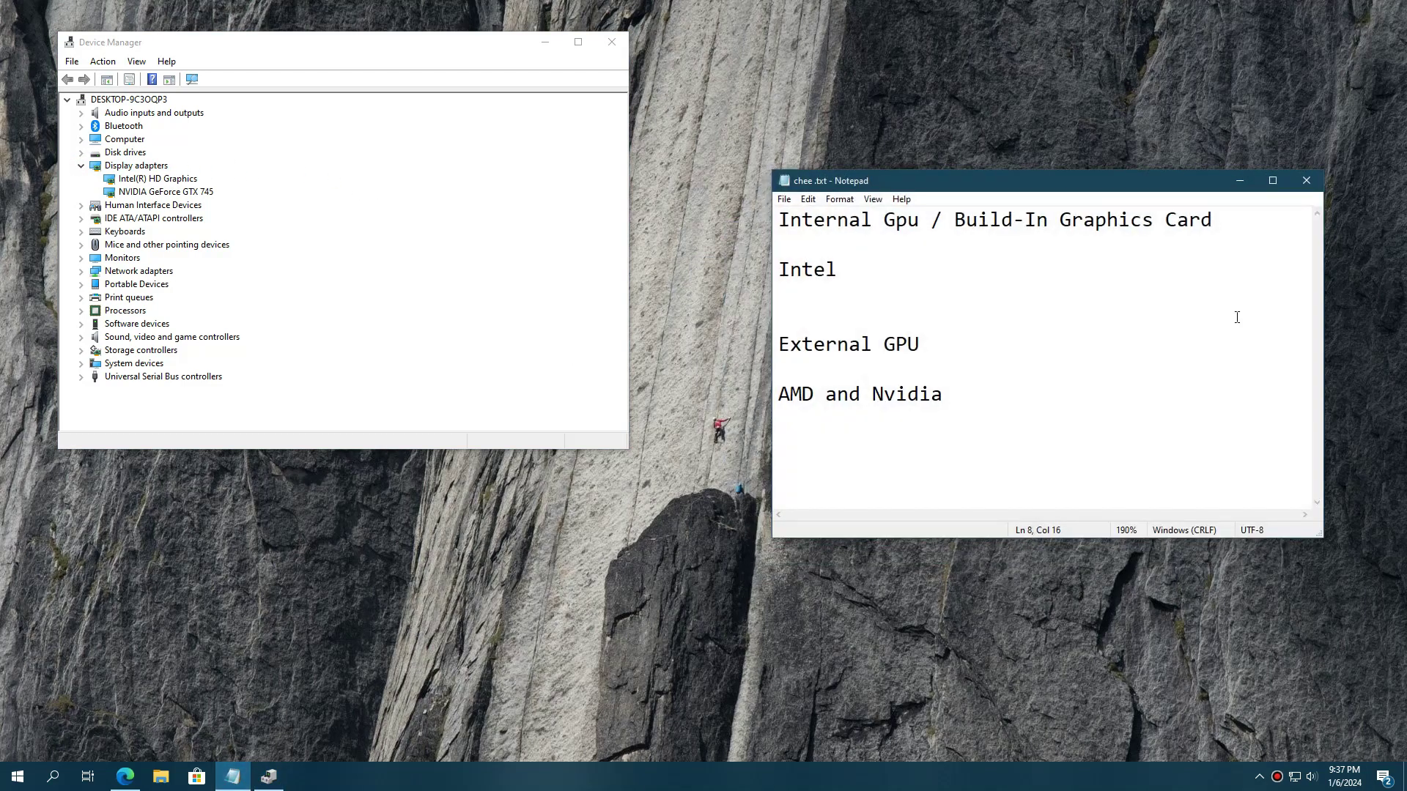
left_click_drag(1210, 222, 723, 248)
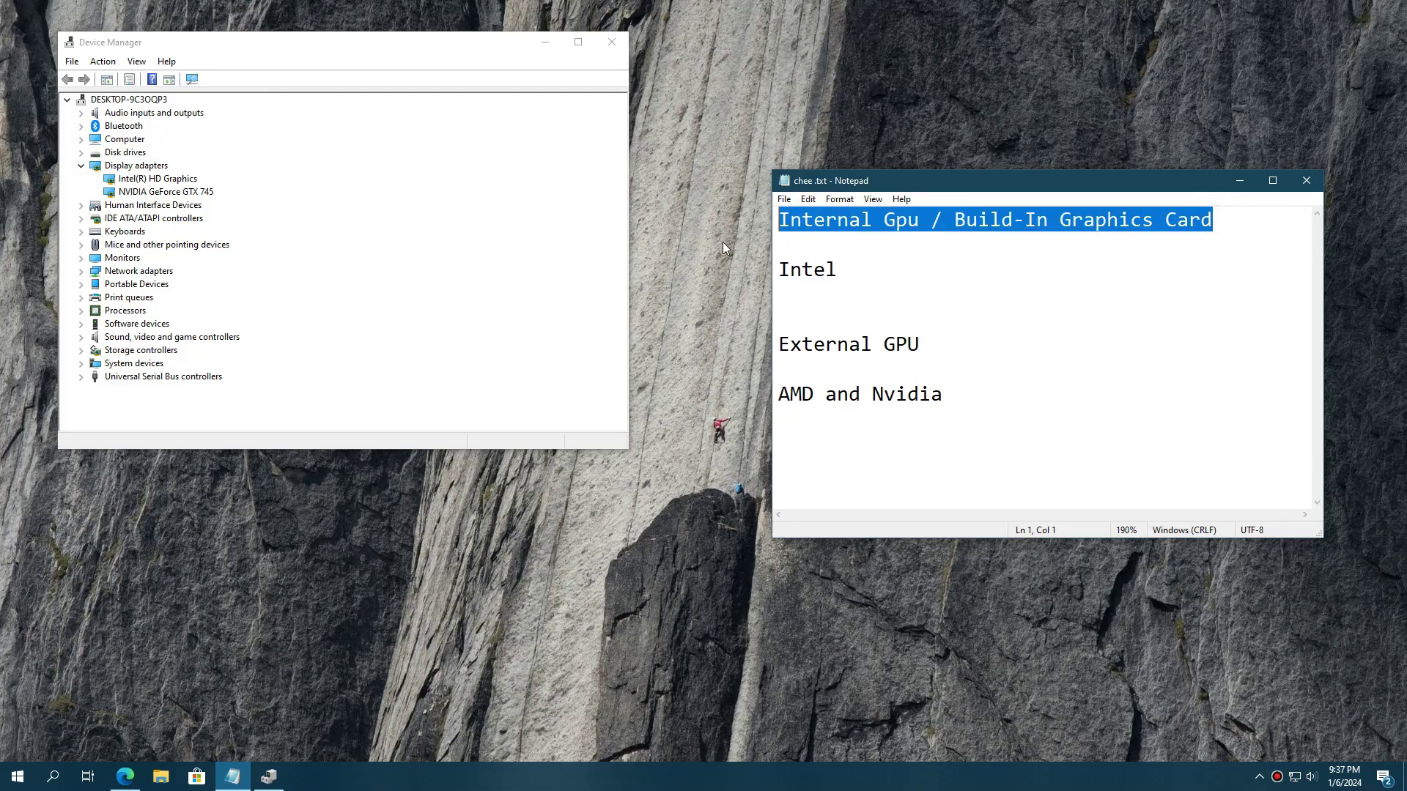
left_click_drag(856, 273, 707, 289)
left_click_drag(958, 342, 774, 348)
left_click_drag(954, 393, 710, 396)
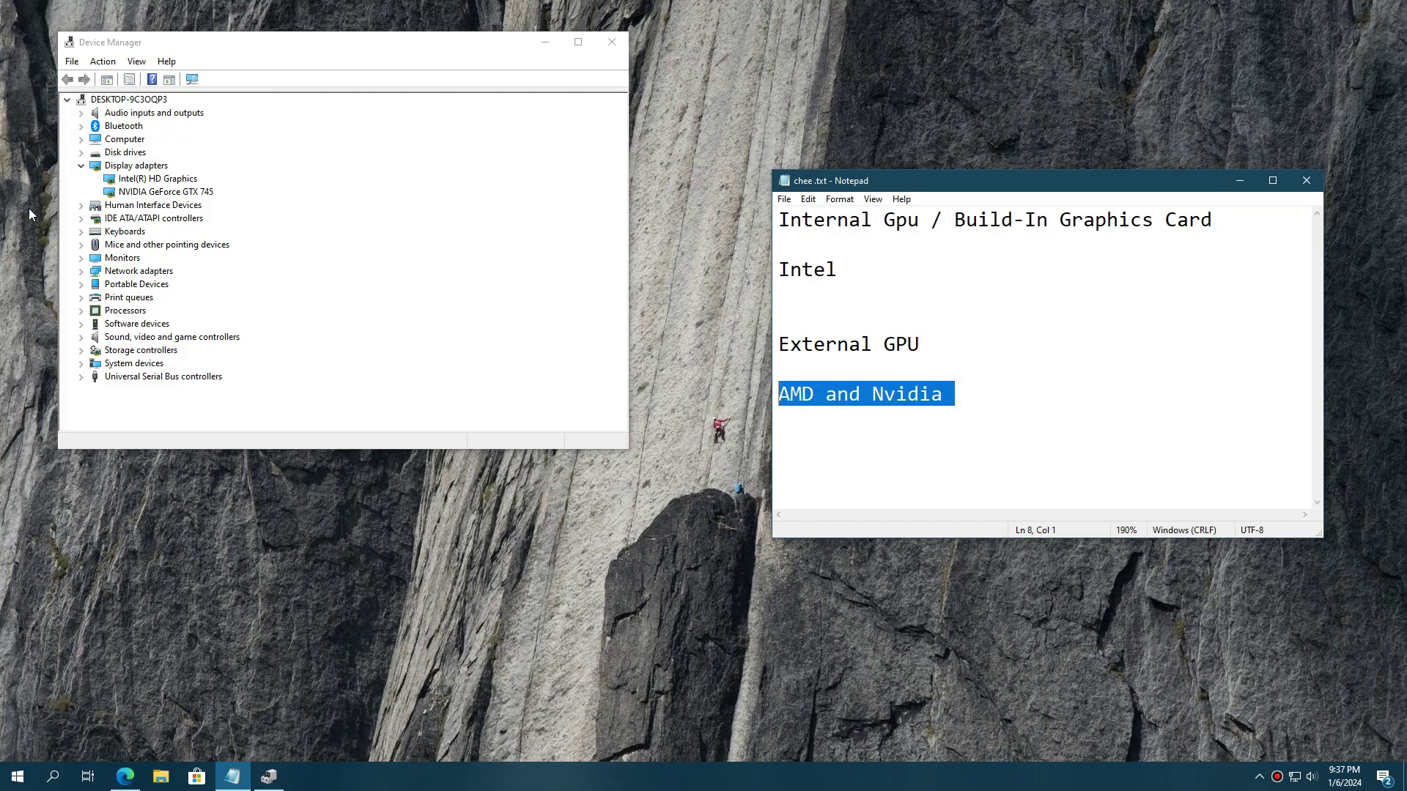
Select the Intel HD Graphics and NVIDIA GeForce GTX 745 adapters, closing the notes
left_click(164, 180)
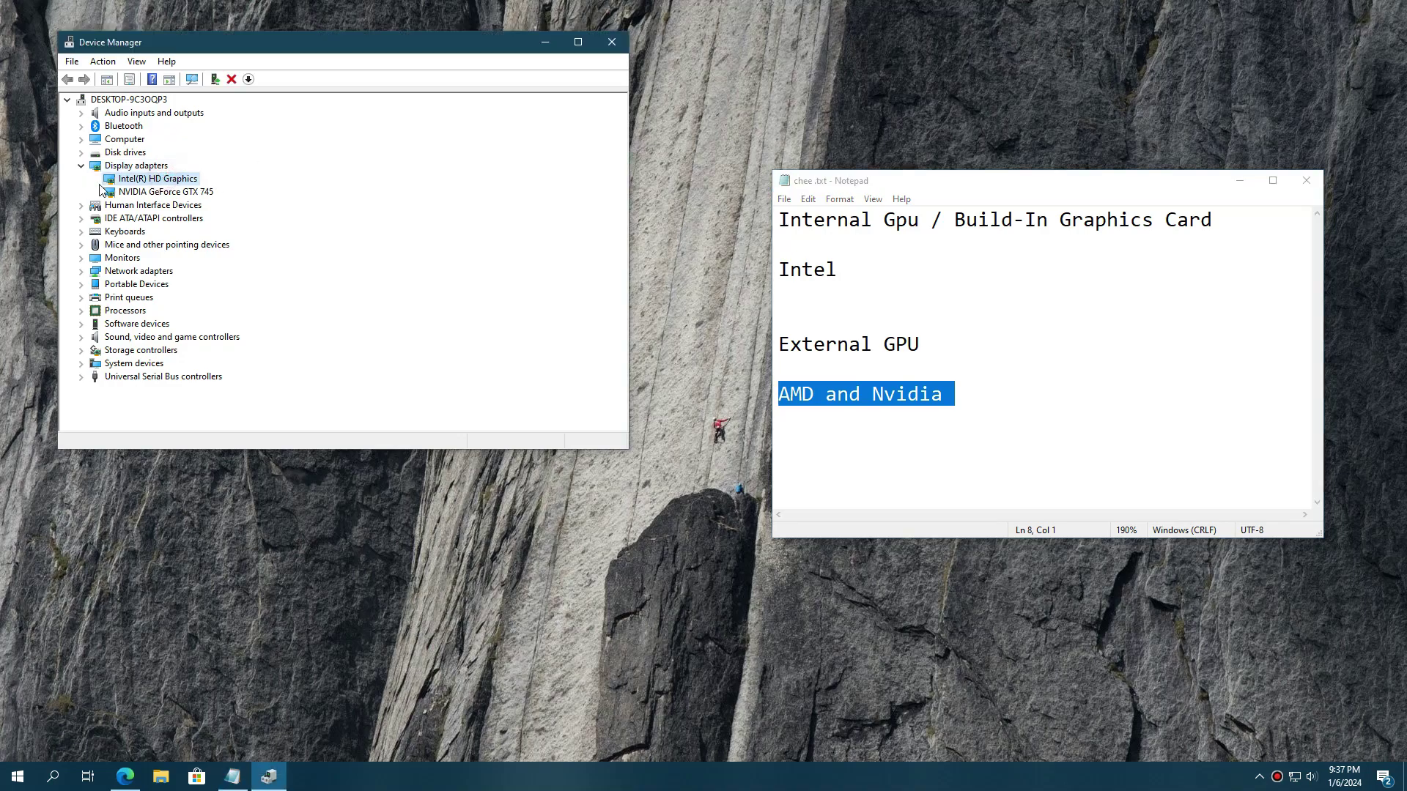
left_click(178, 194)
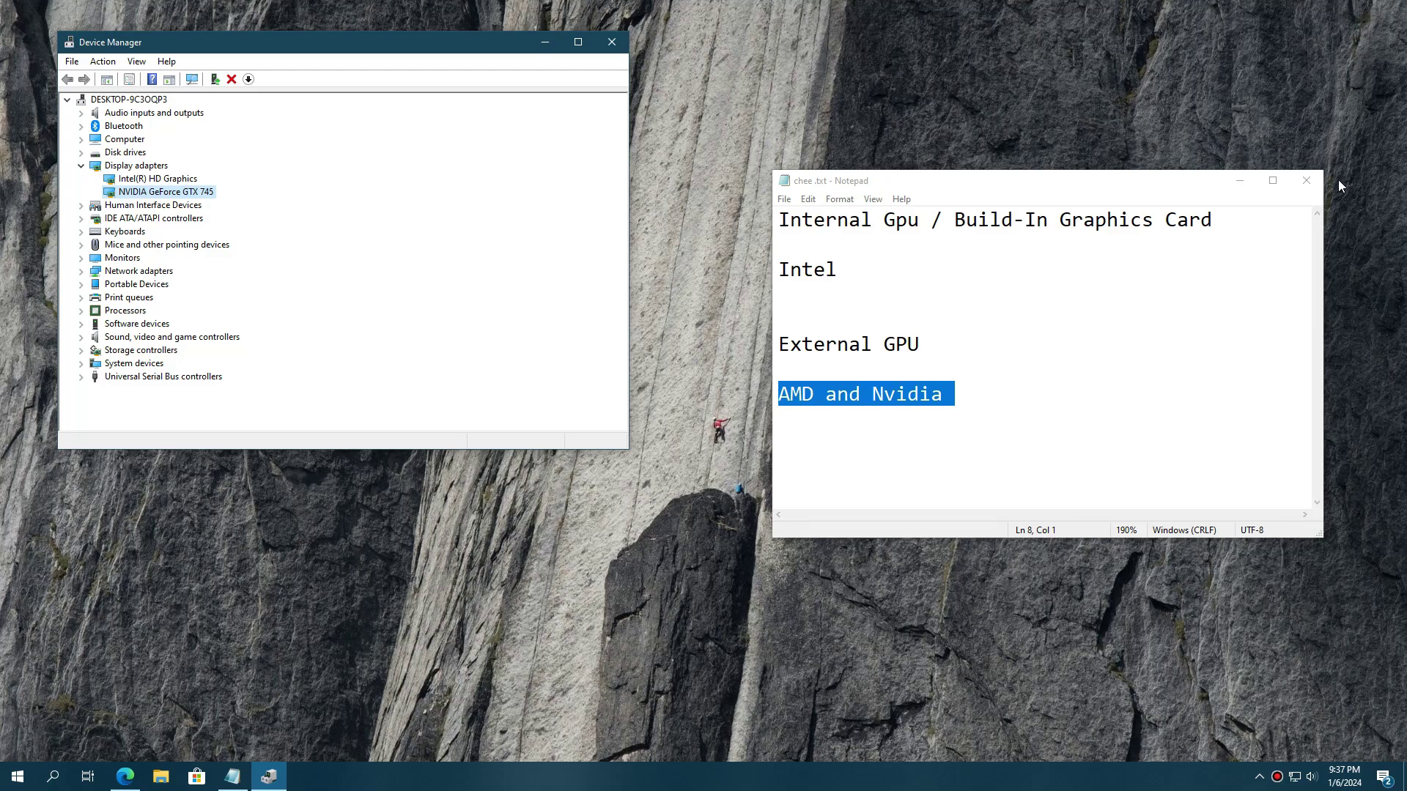
left_click(1238, 180)
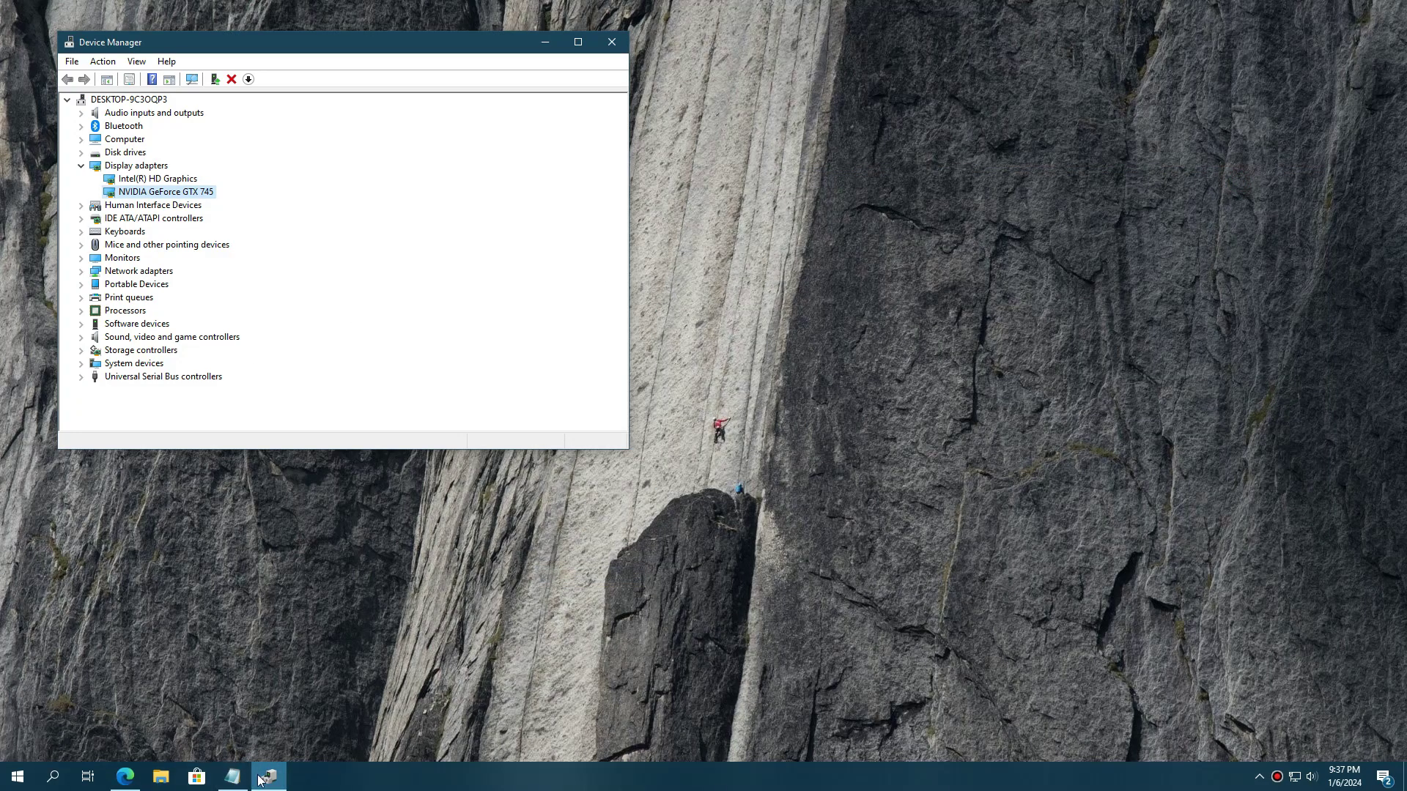
left_click(233, 777)
left_click(1303, 180)
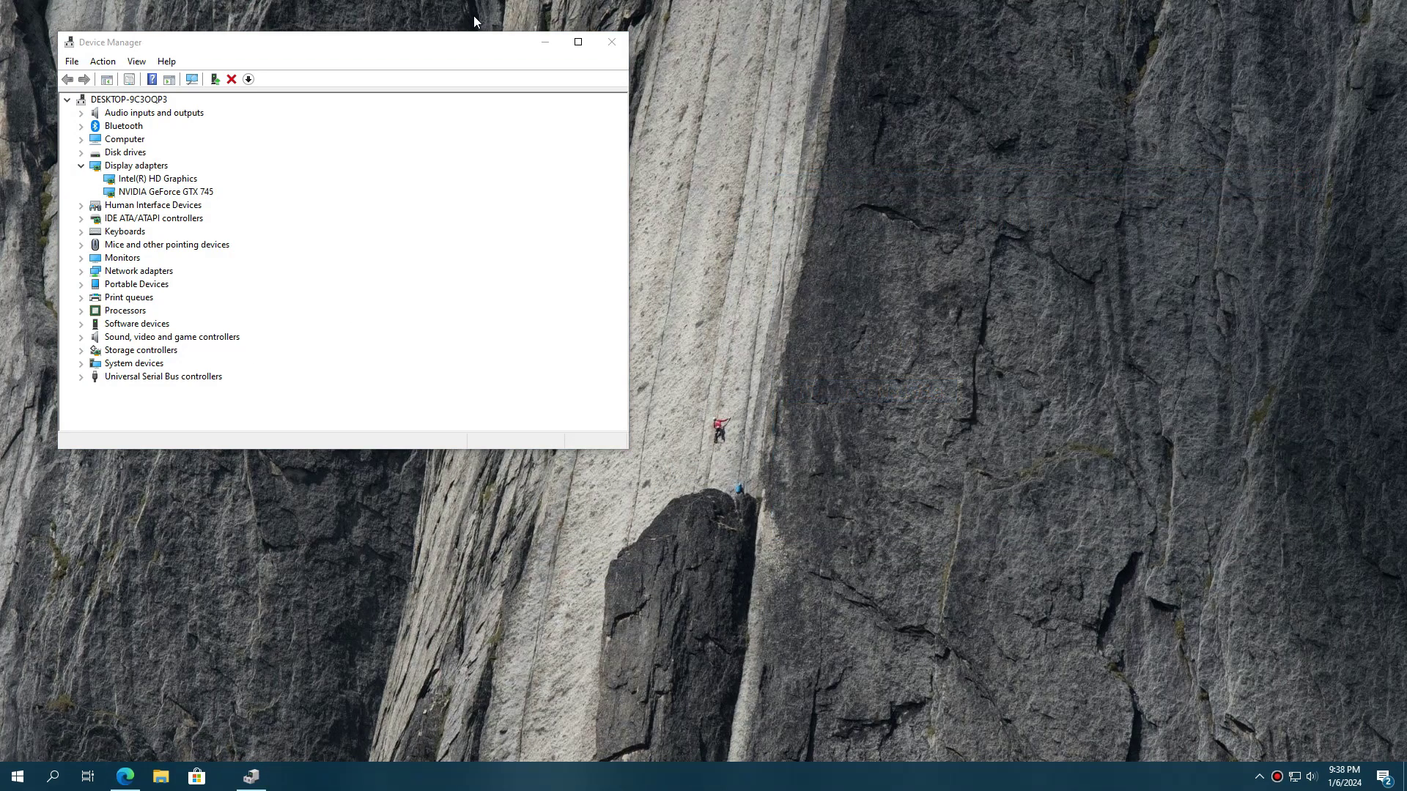
left_click(154, 178)
Auto-search for an Intel(R) HD Graphics driver update; the best driver is already installed
right_click(177, 177)
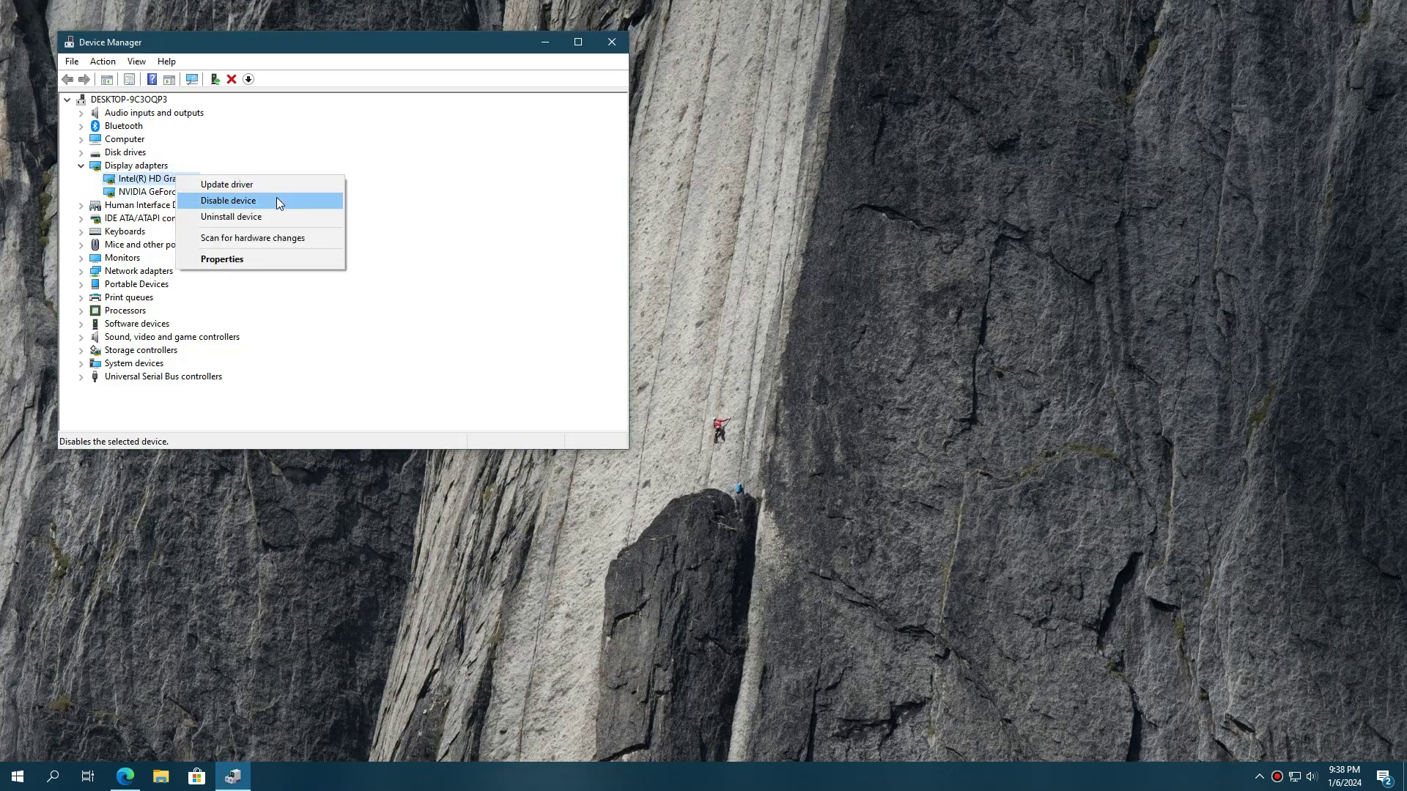
left_click(309, 189)
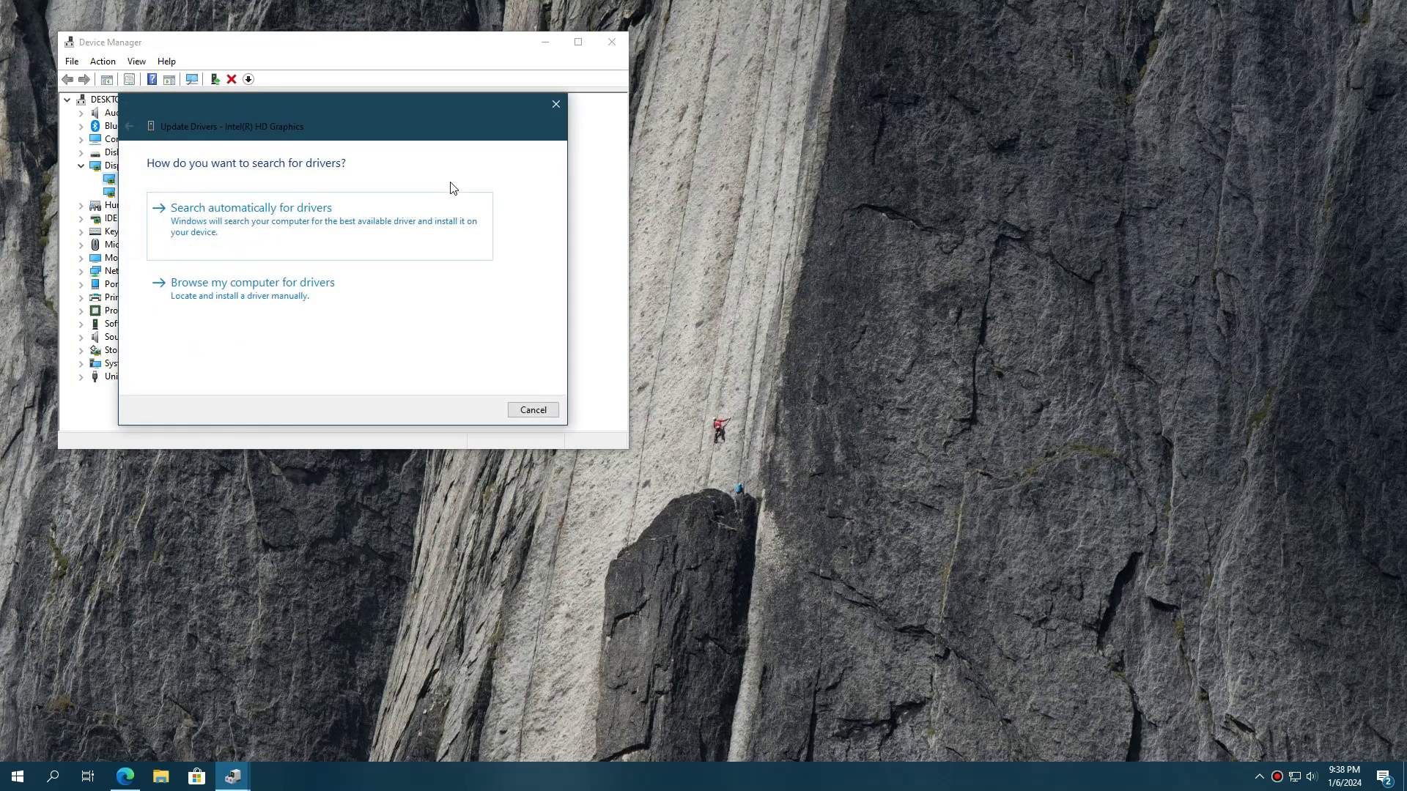
left_click(386, 229)
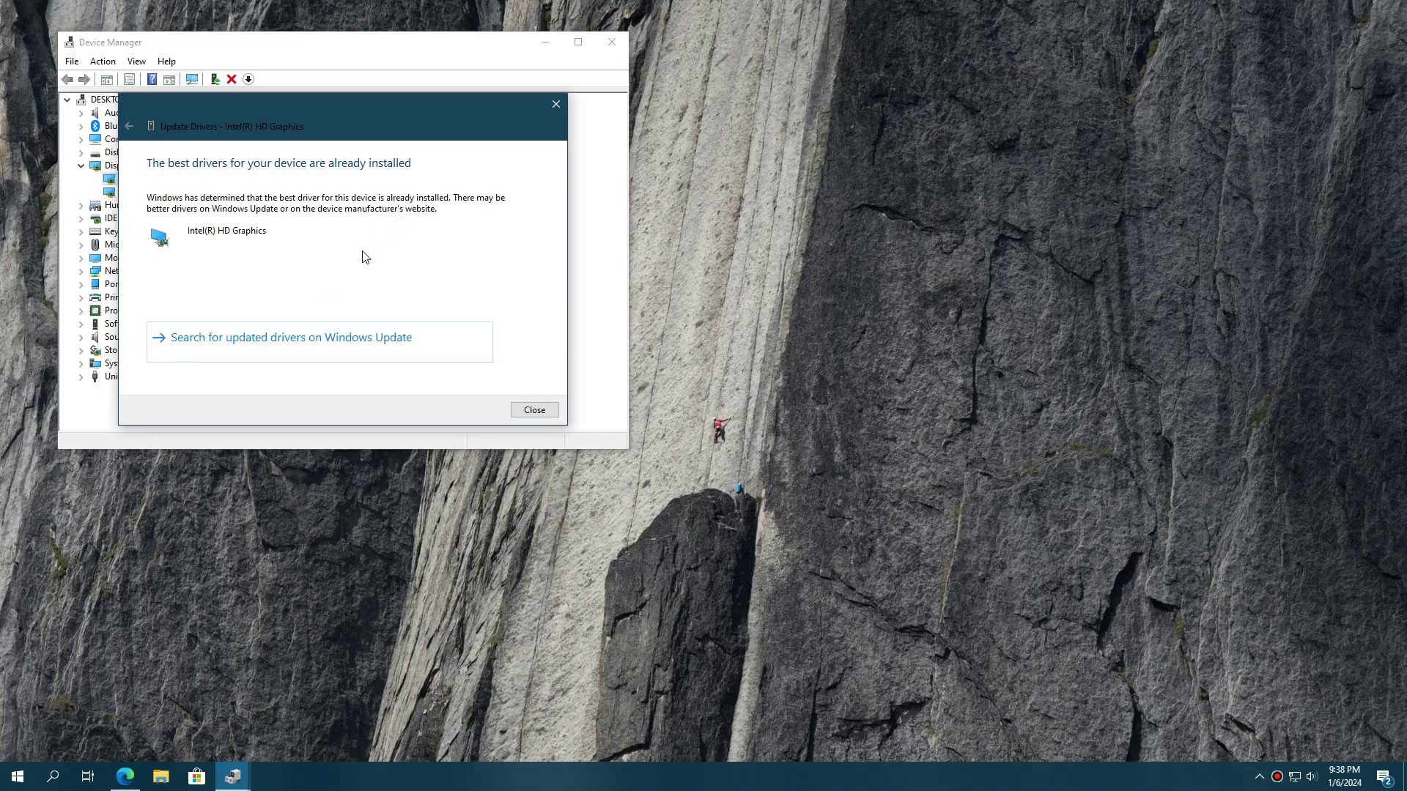
left_click(541, 414)
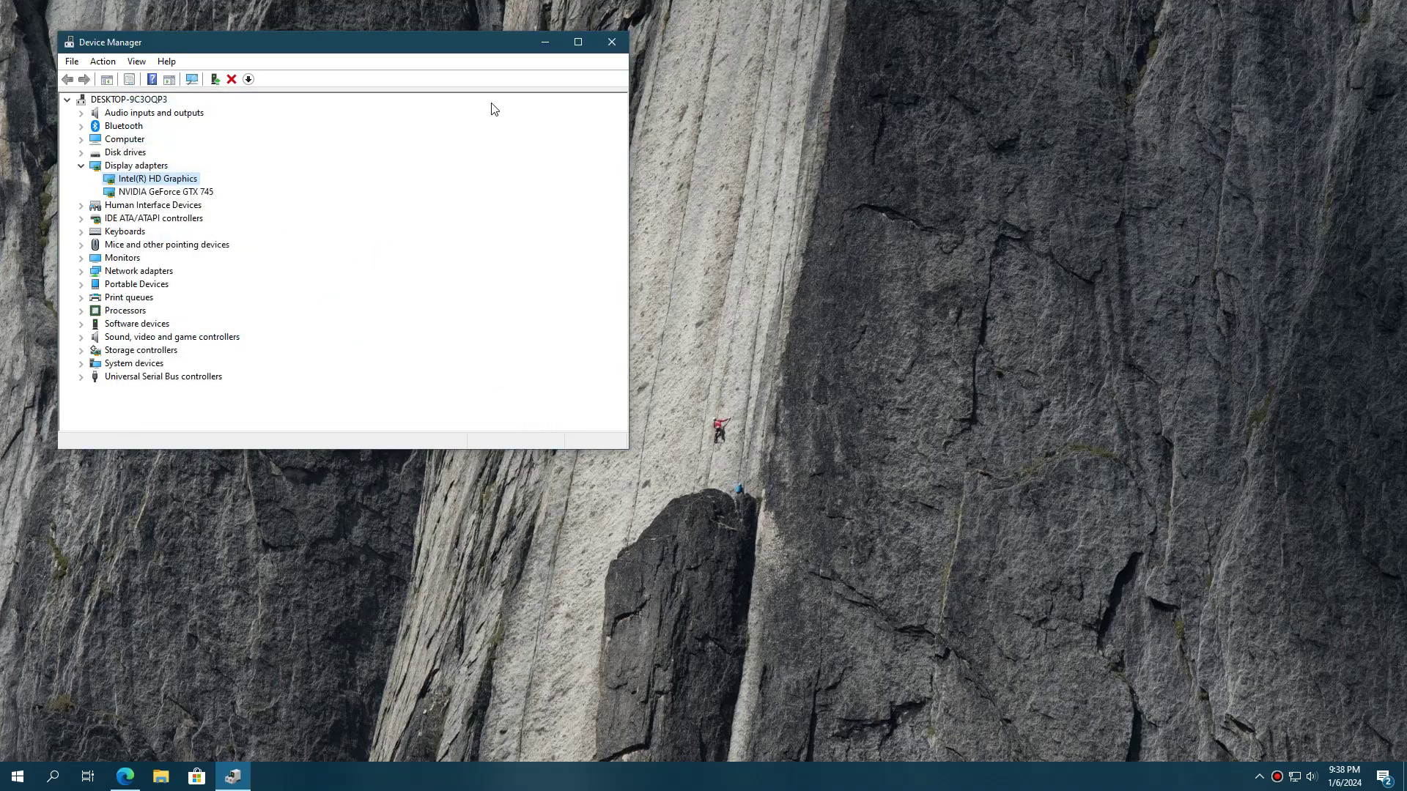
left_click(544, 42)
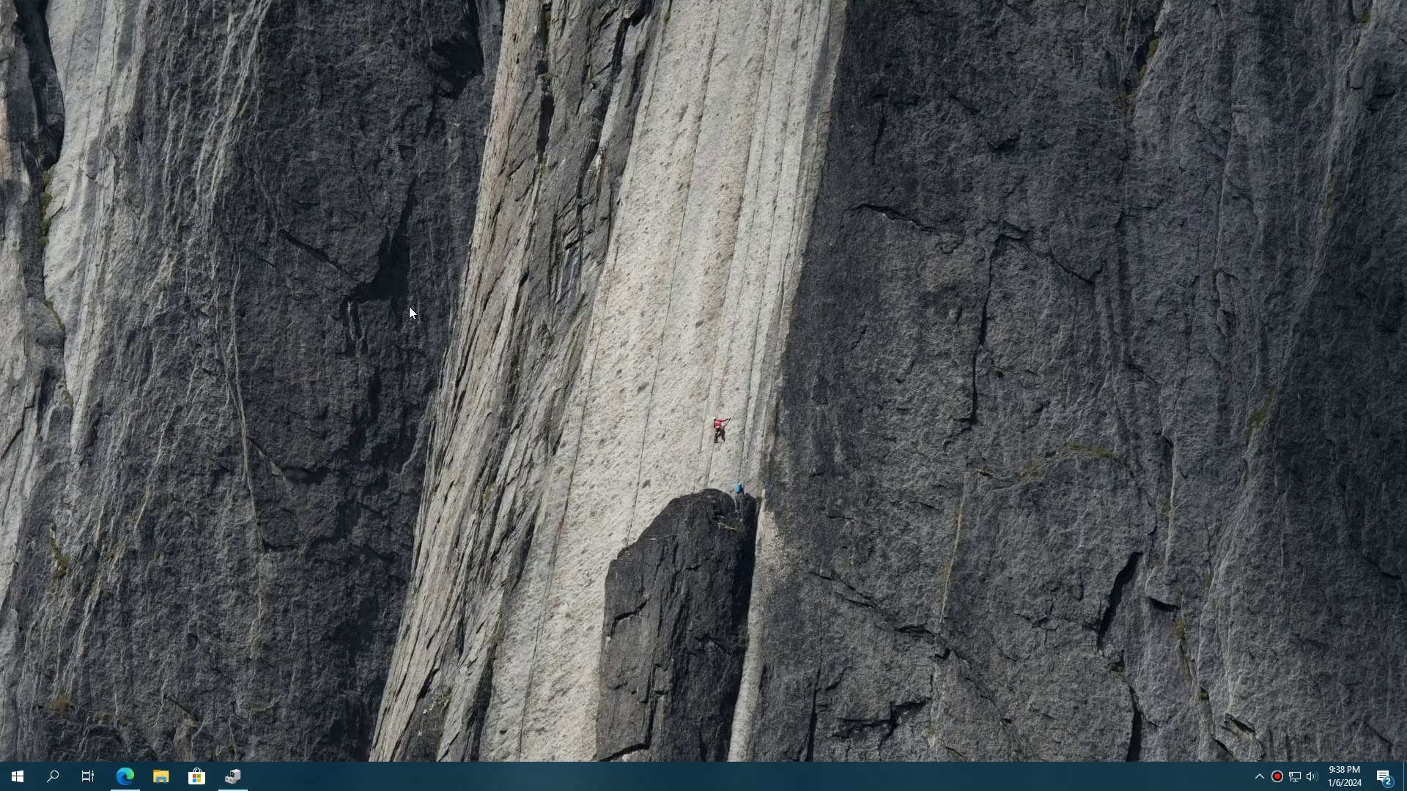
left_click(50, 778)
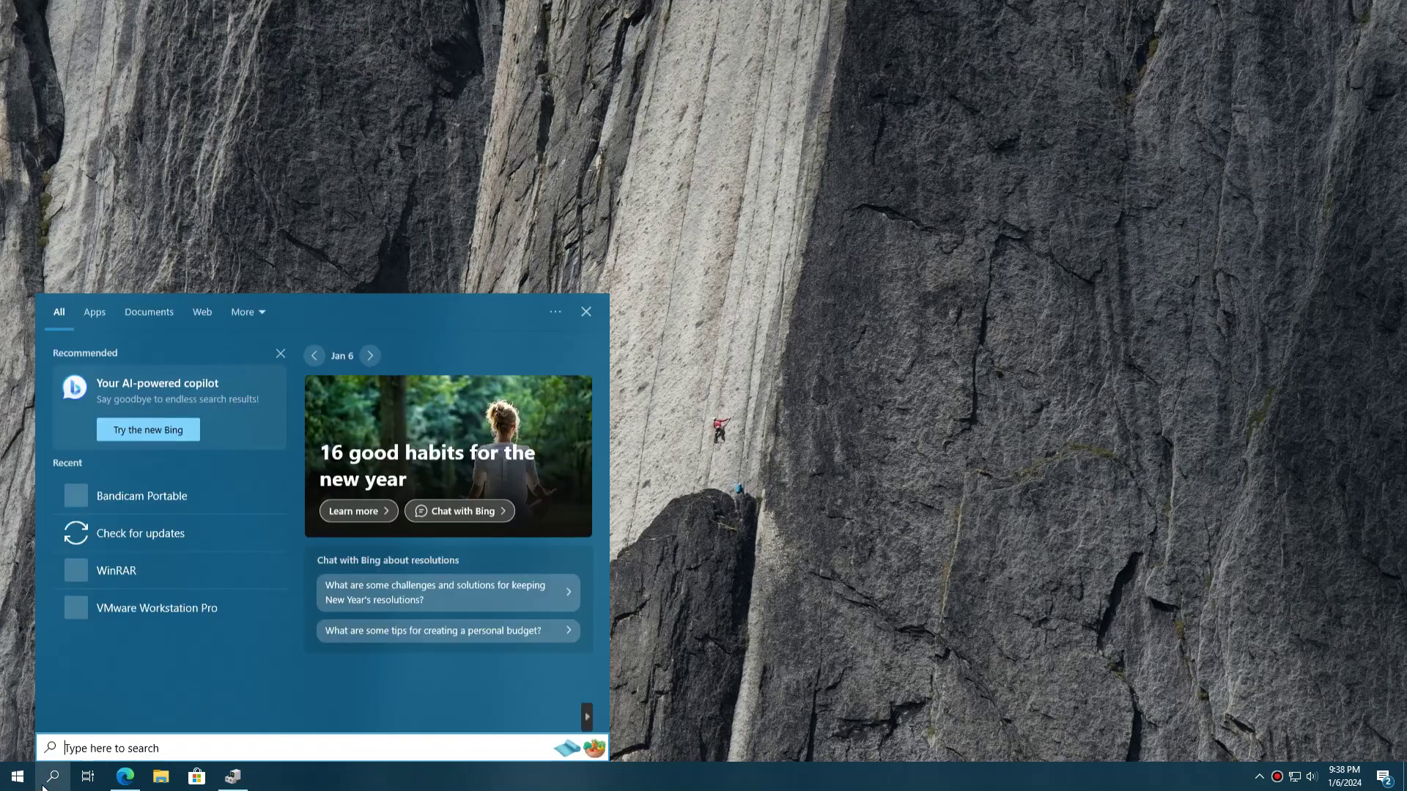
type("check")
key("Return")
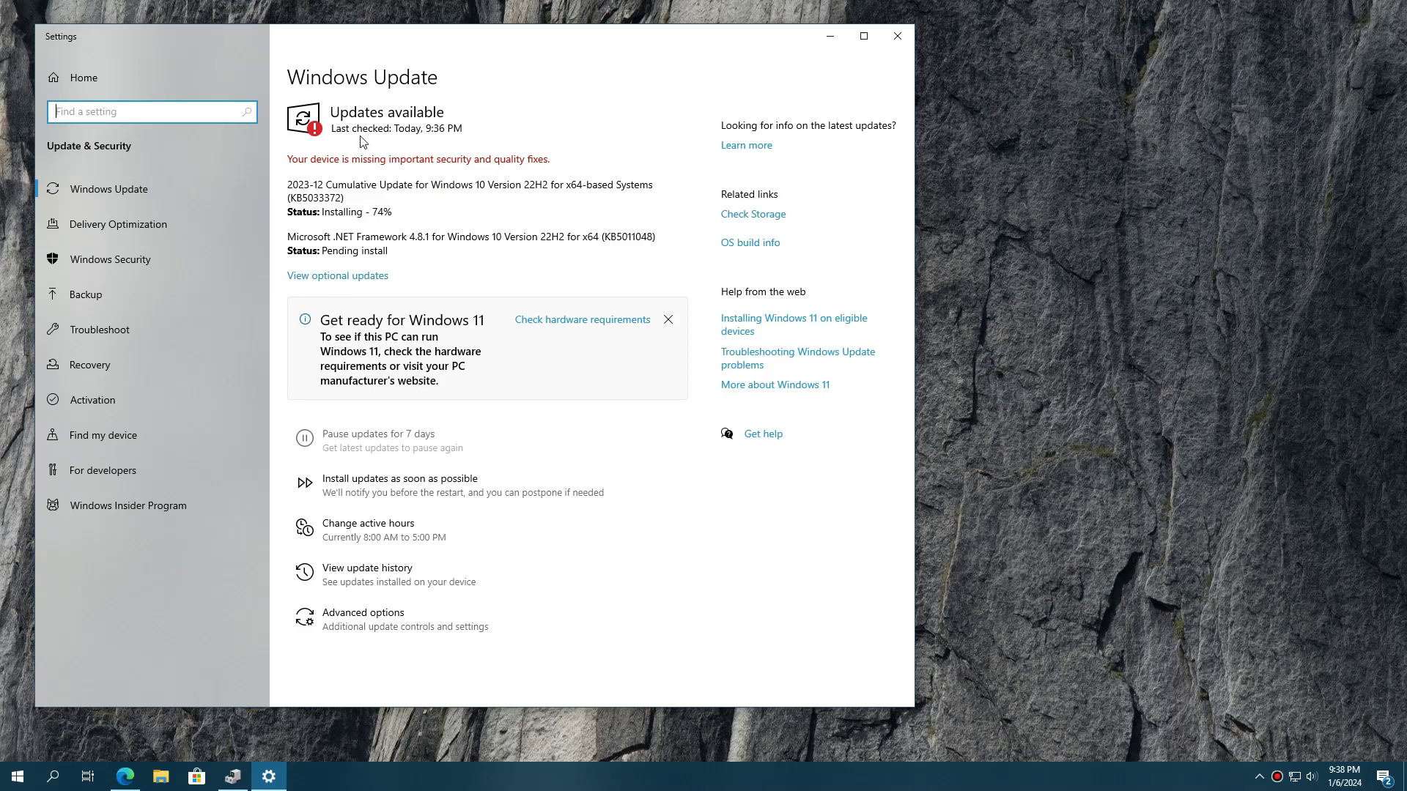
left_click(459, 227)
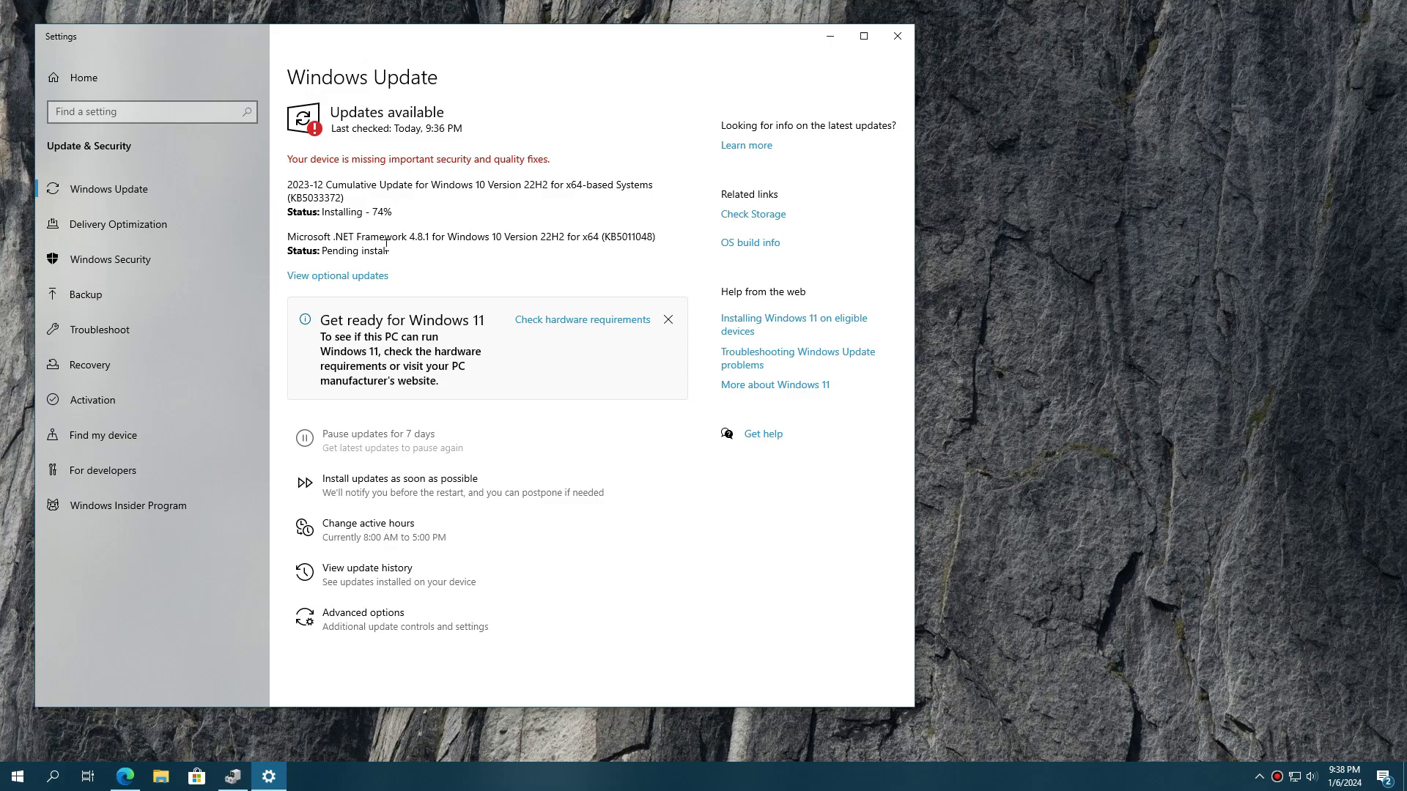
left_click(899, 36)
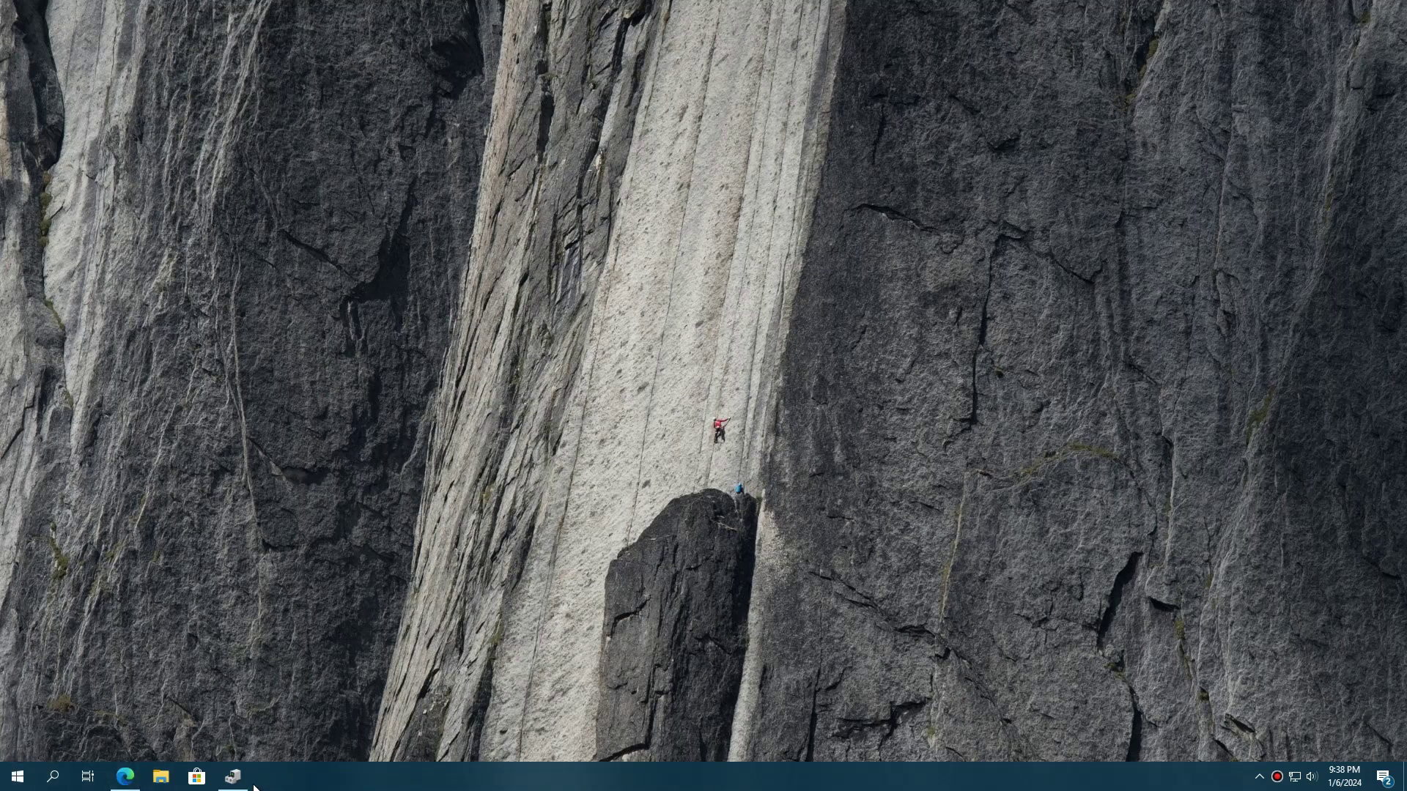
left_click(233, 776)
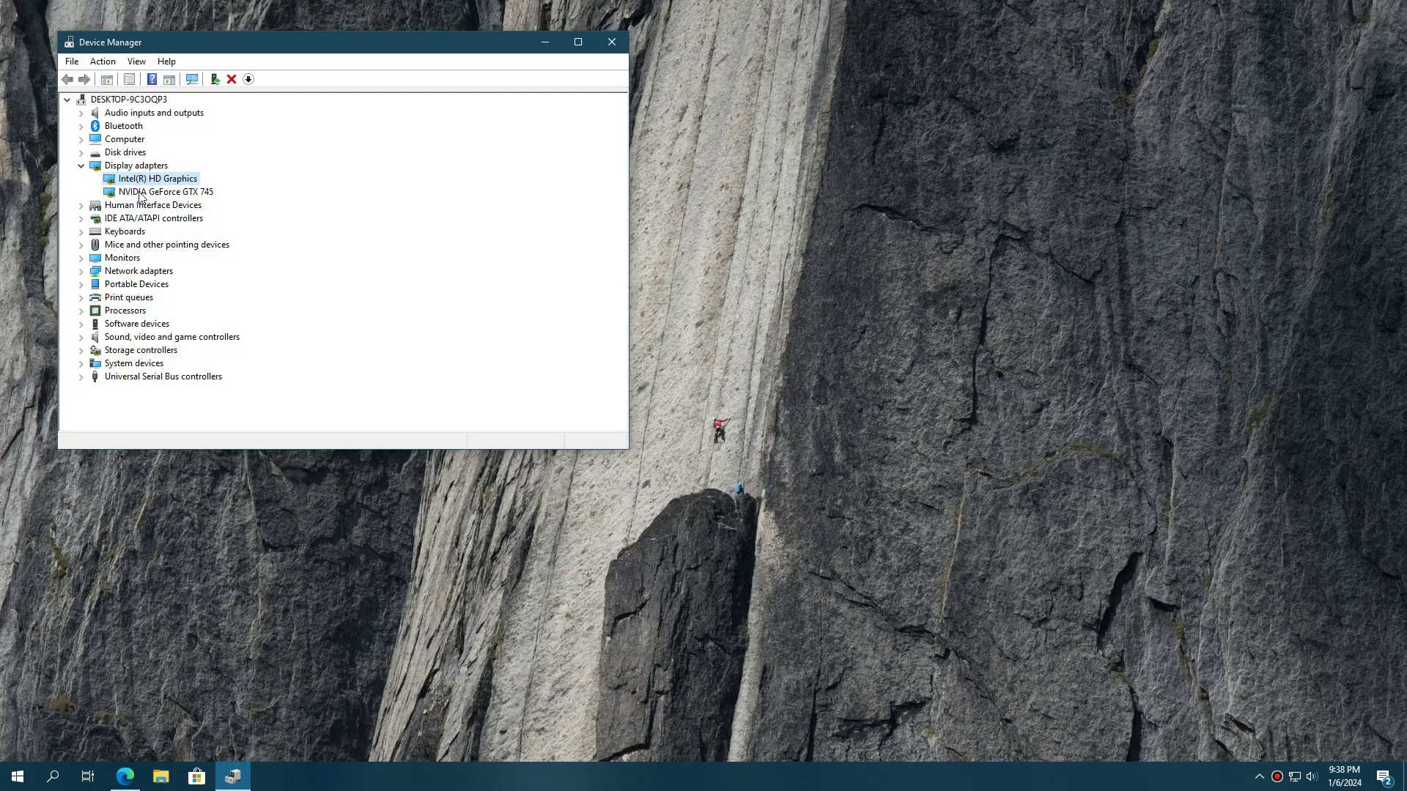
left_click(161, 194)
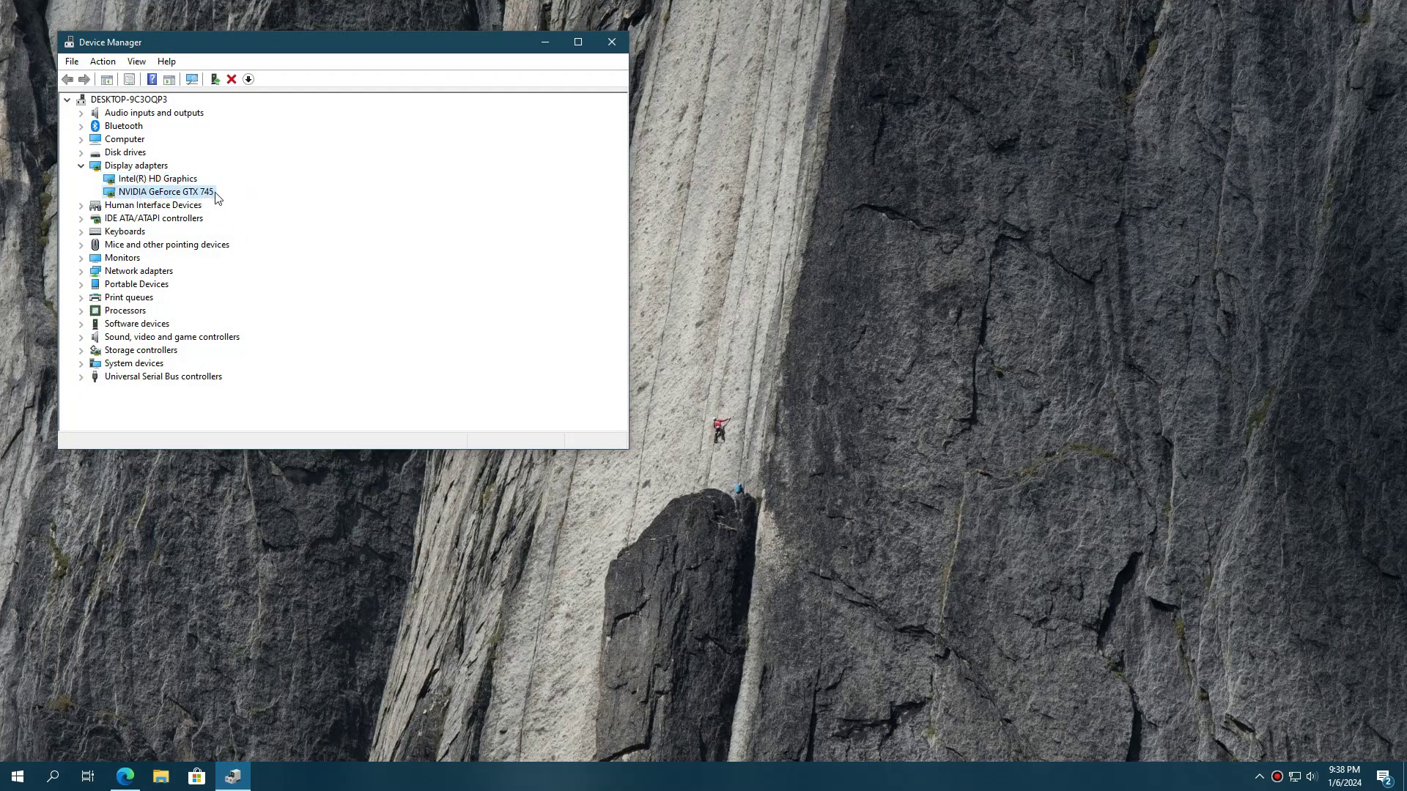
left_click(542, 42)
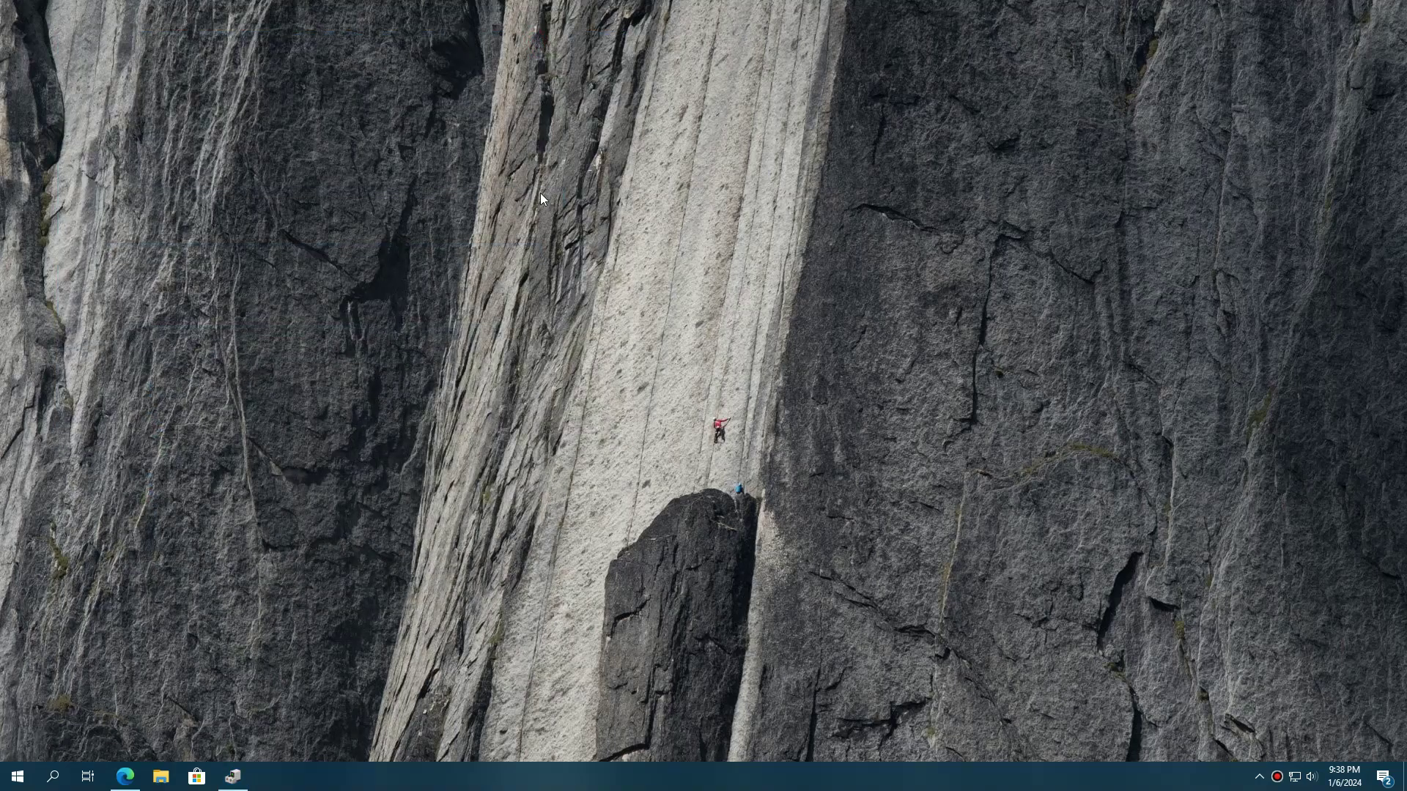
Search Google for 'intel driver update' in Microsoft Edge
left_click(126, 775)
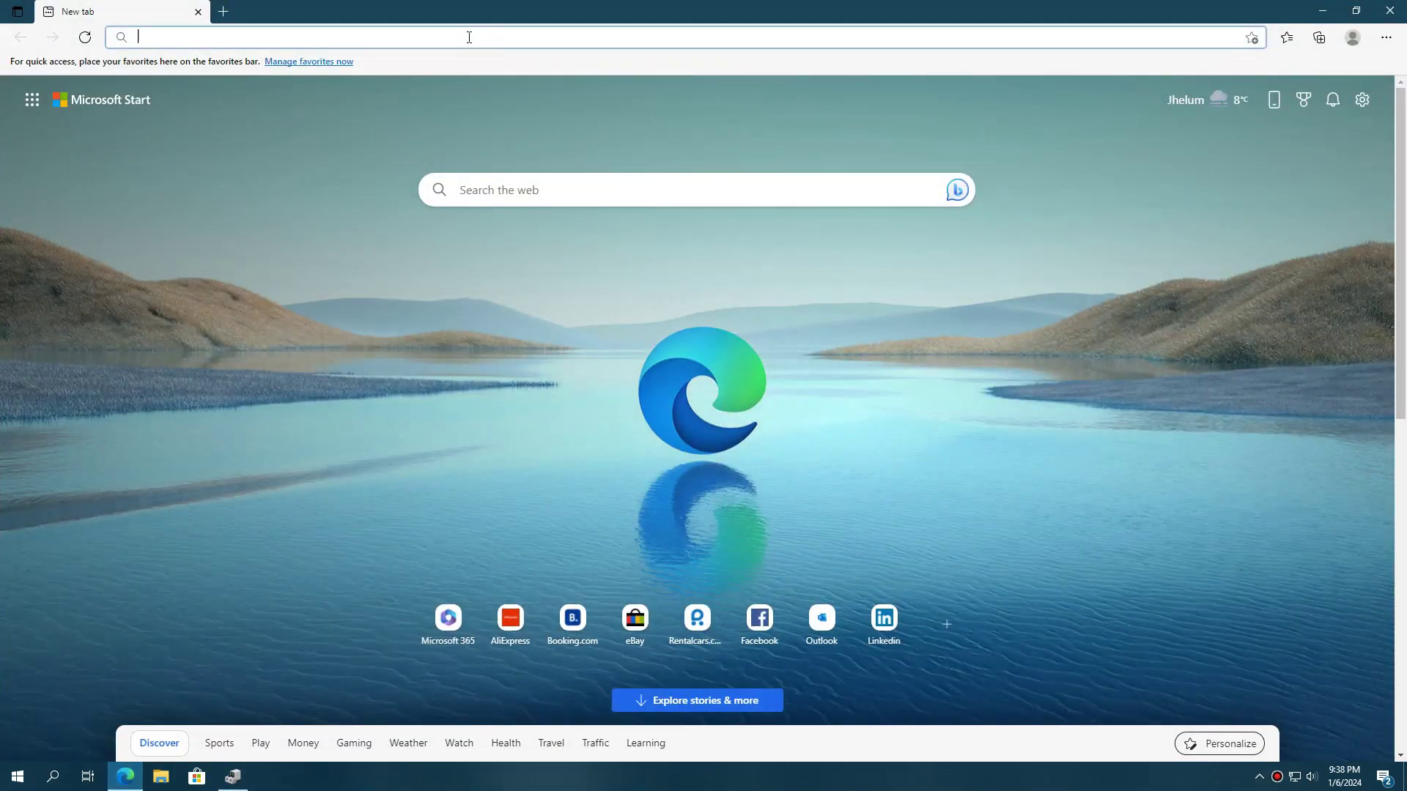
type("google.")
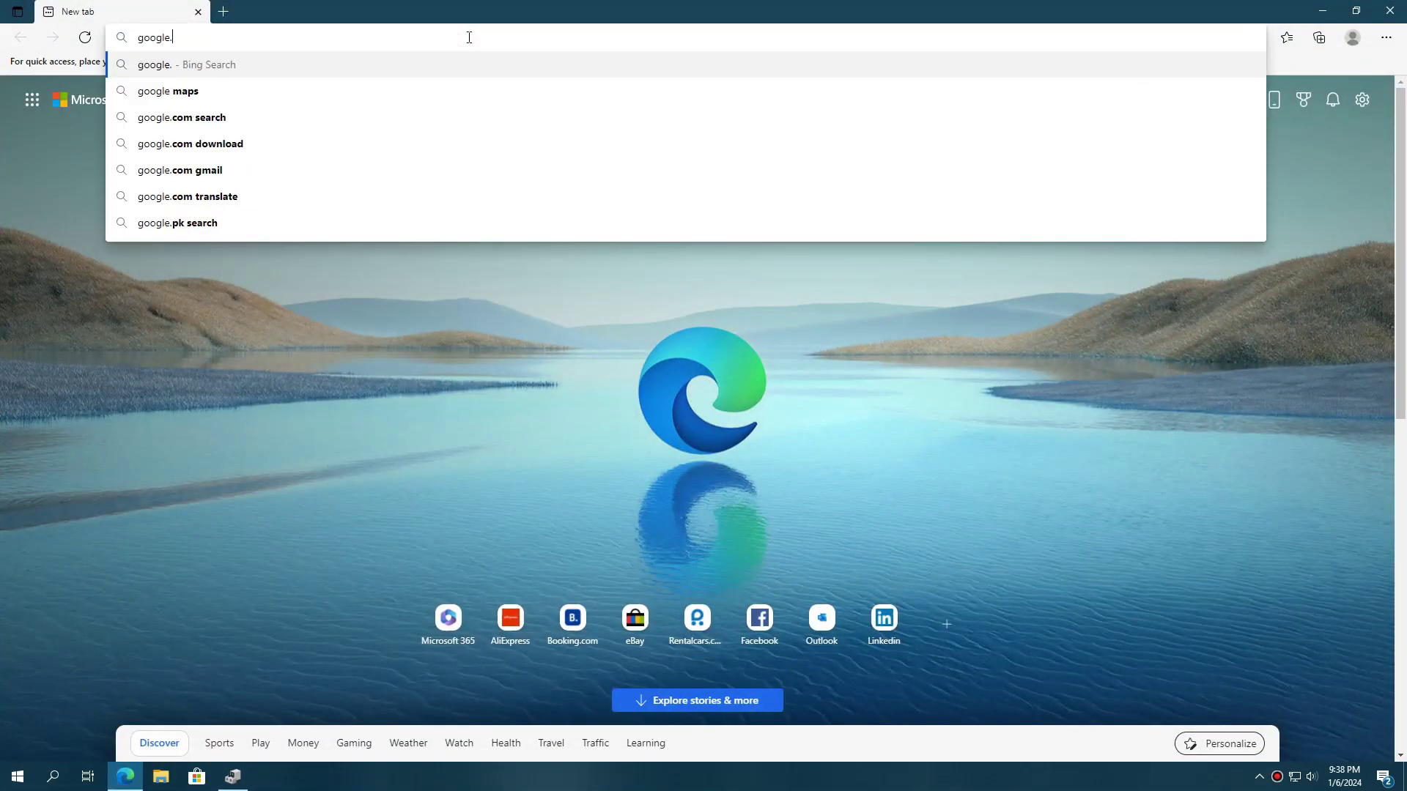
type("com")
key("Return")
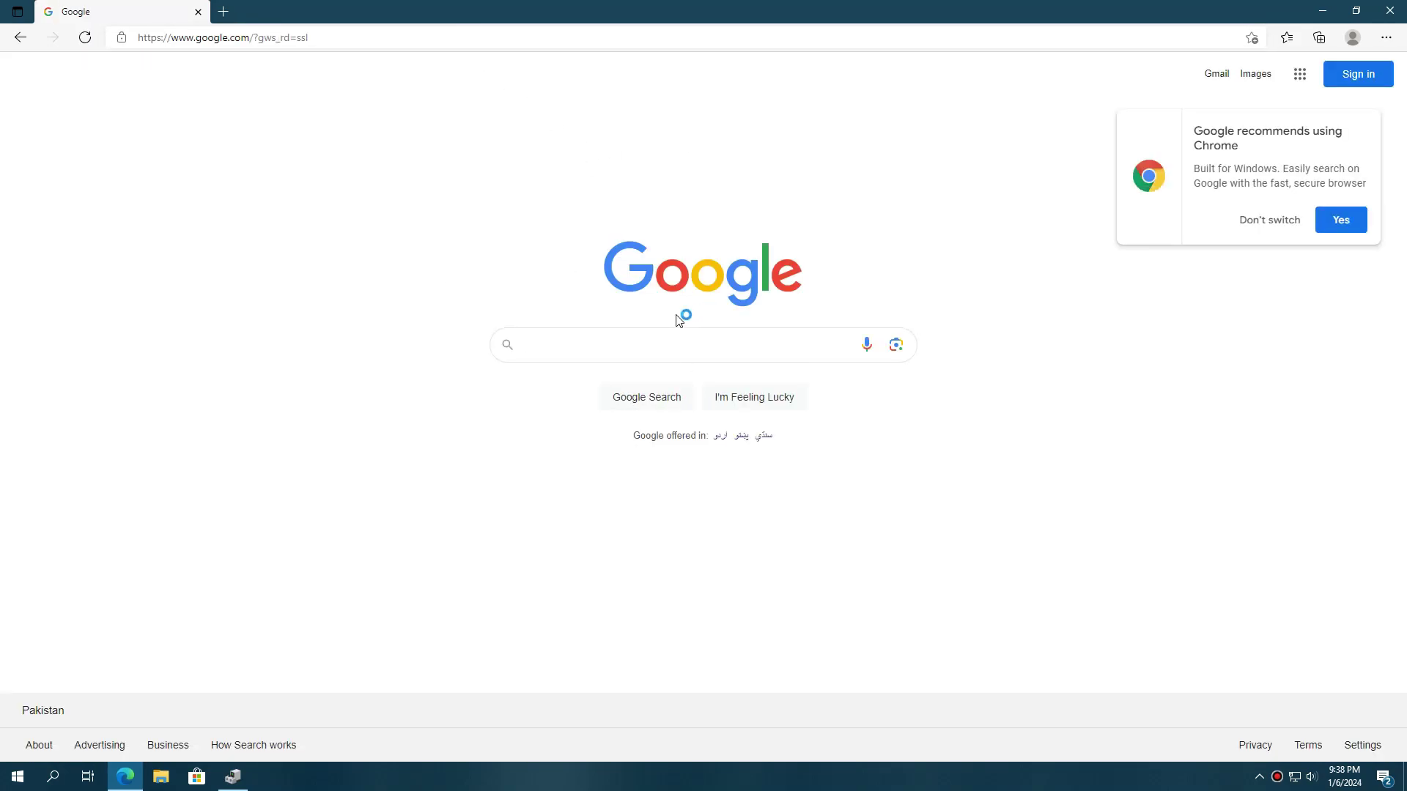
left_click(548, 348)
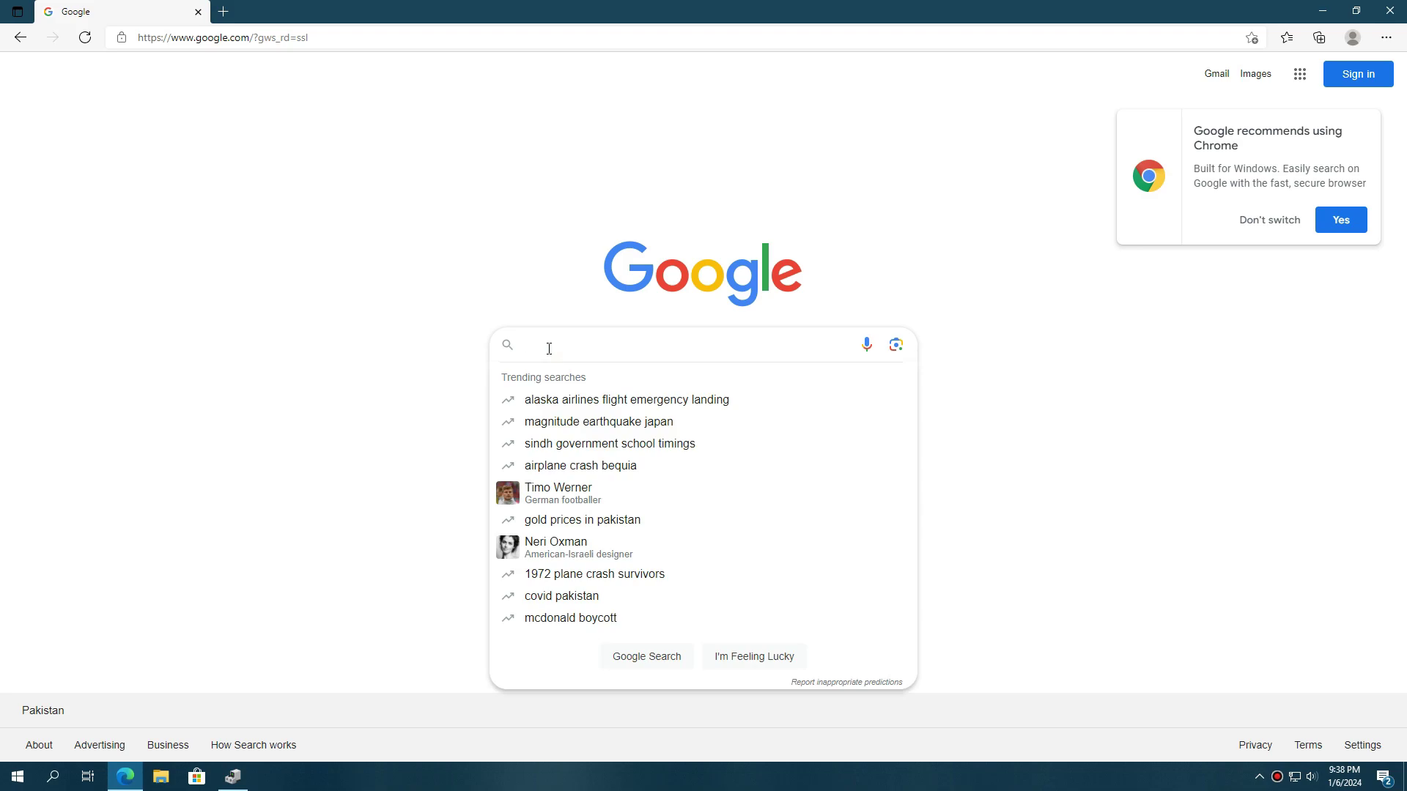
type("intel driver u")
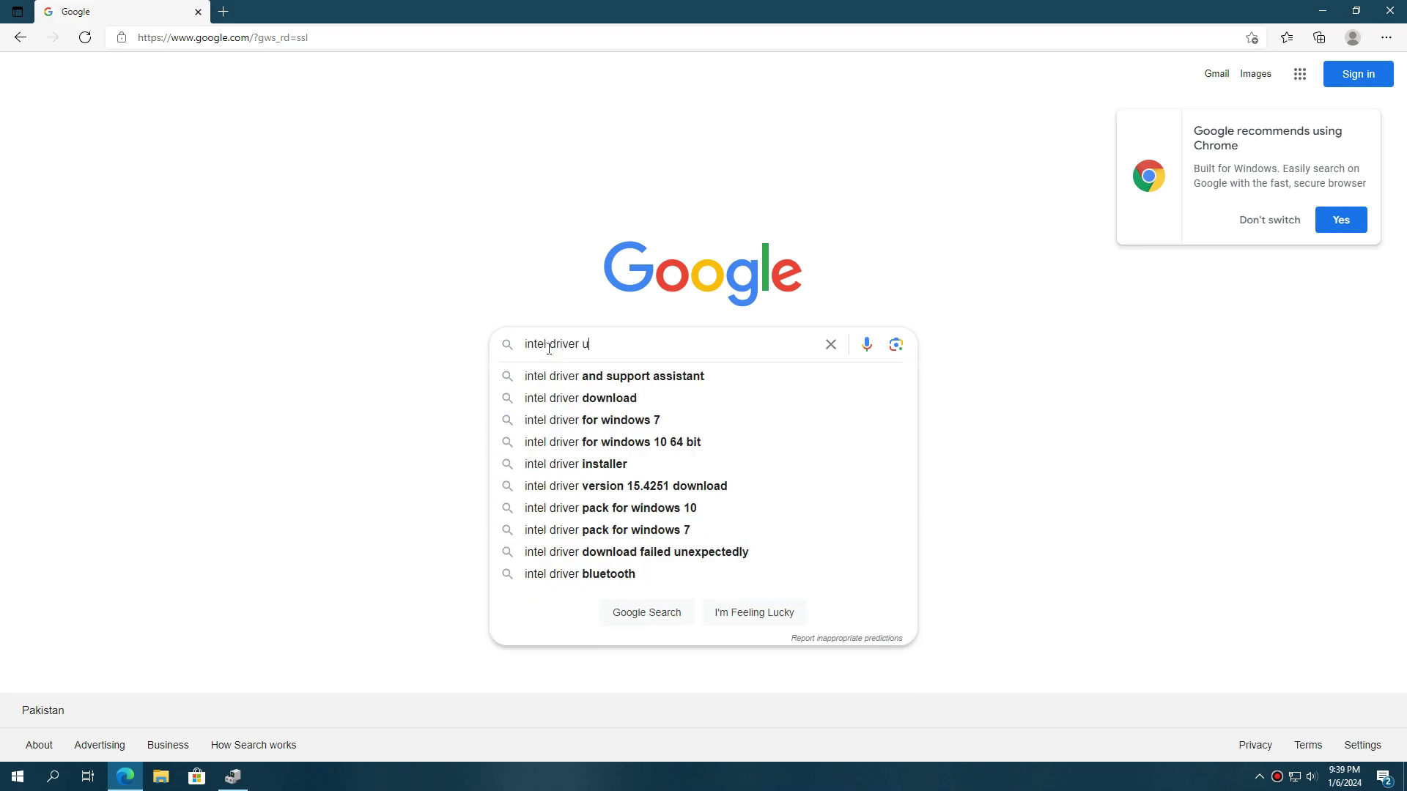
type("pdate")
key("Return")
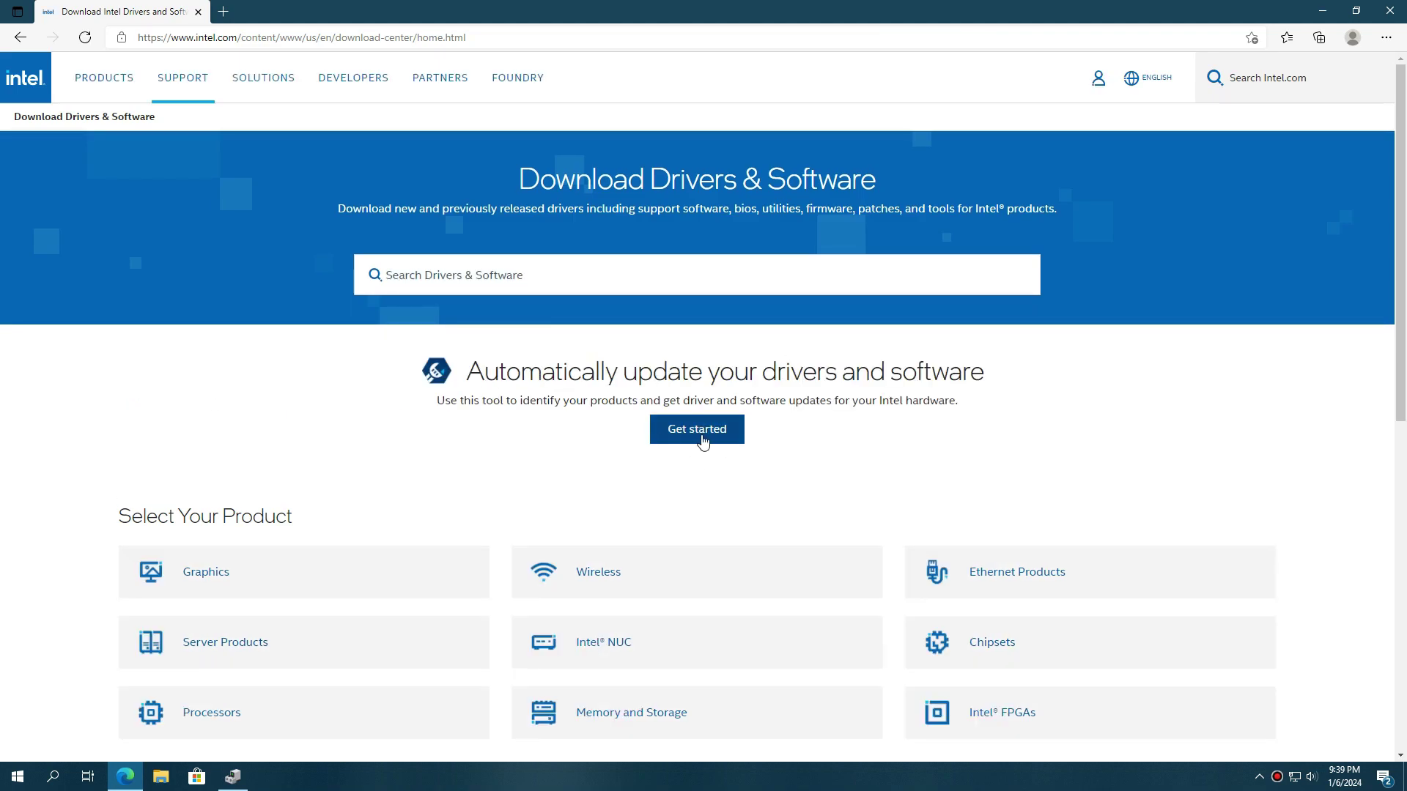
Open Intel's Graphics downloads and search for 'intel hd graphics 2500 driver'
left_click_drag(467, 372, 773, 372)
left_click(926, 433)
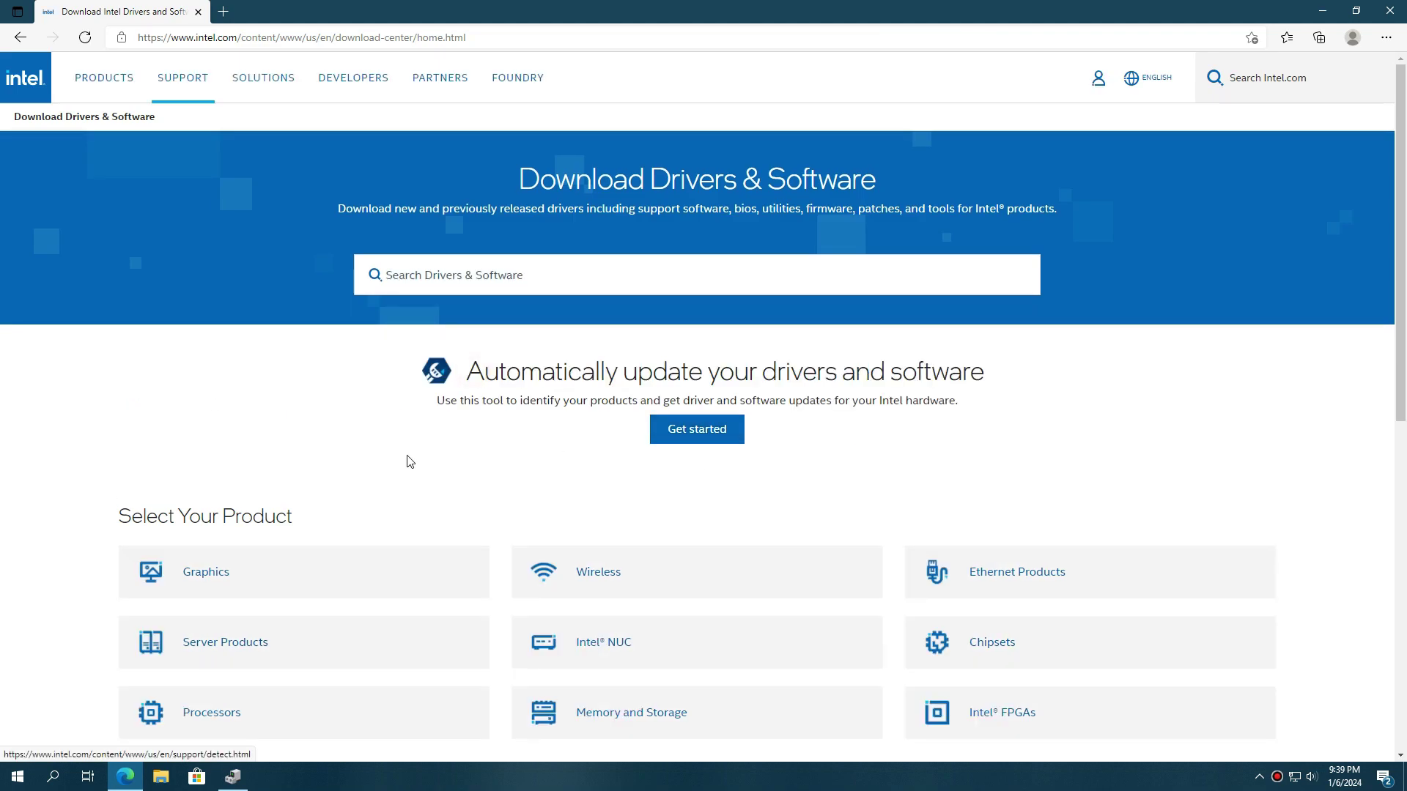
scroll(405, 463, "down", 1)
left_click(235, 471)
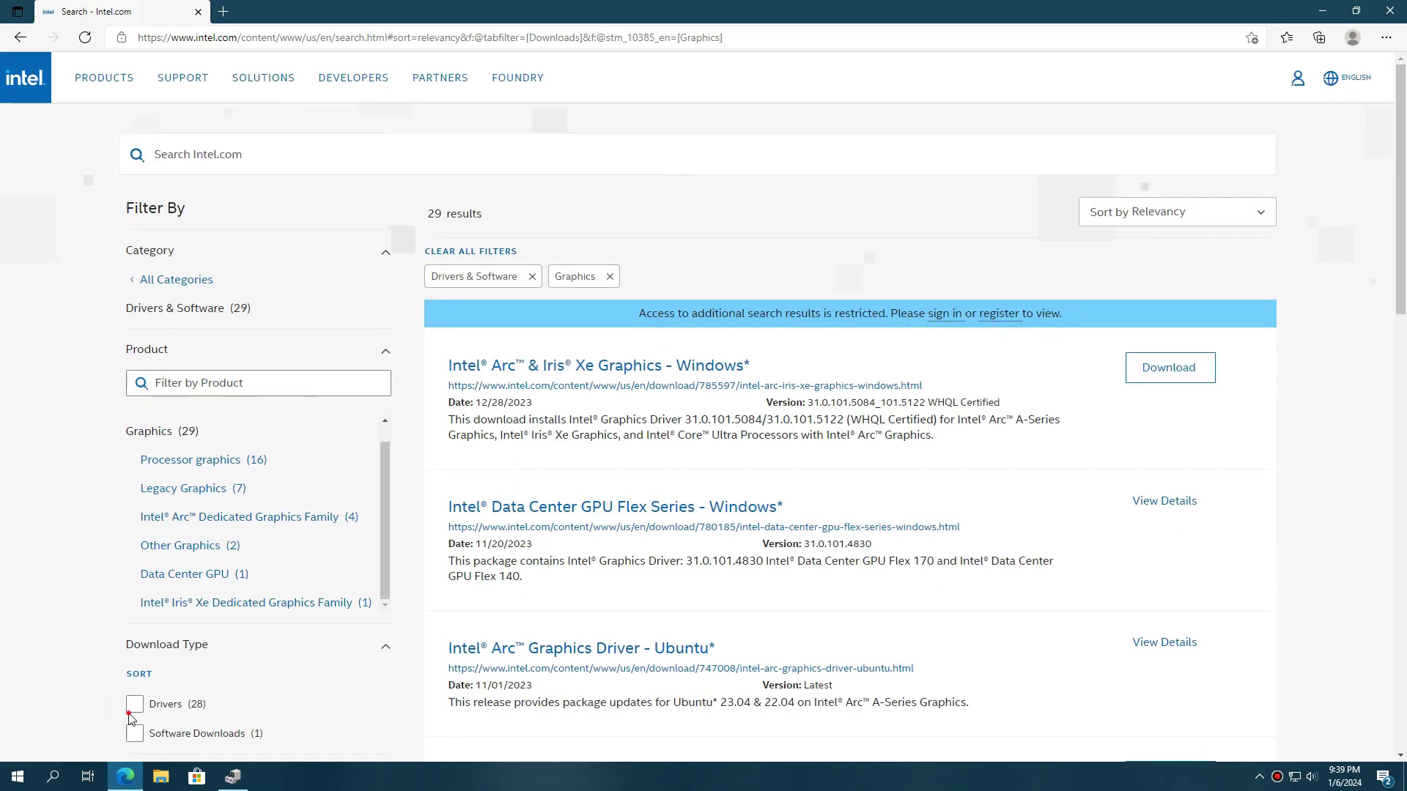
left_click(268, 153)
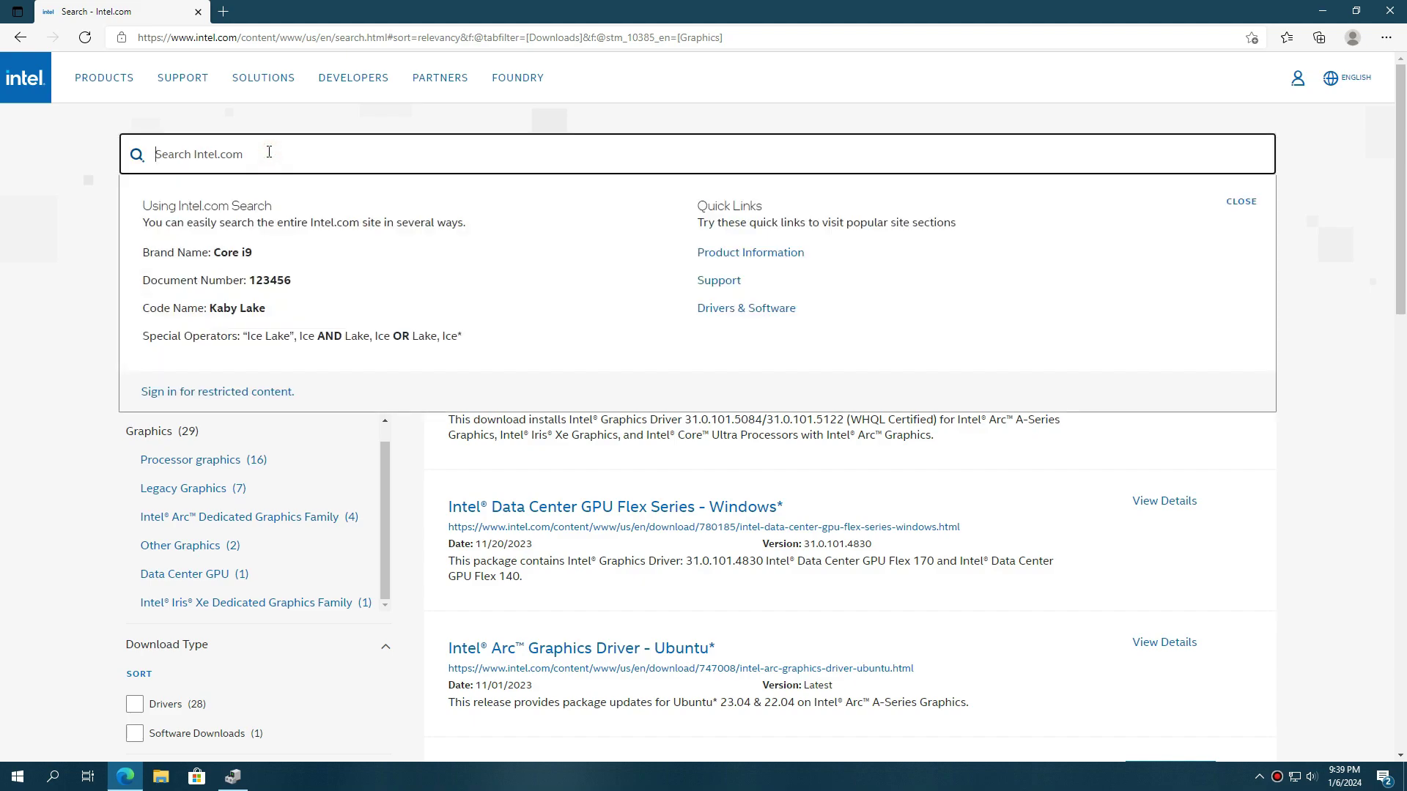
type("intel hd g")
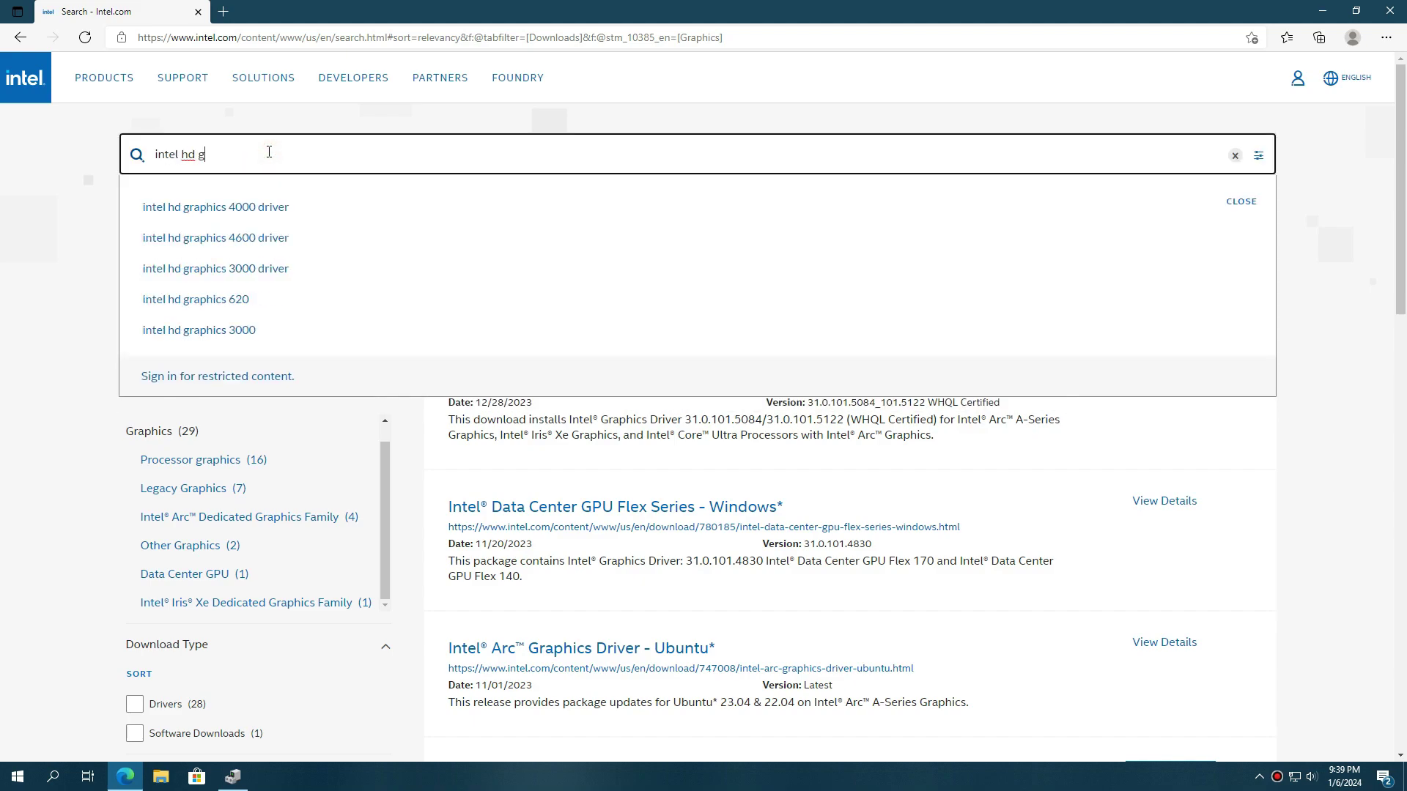
type("raphics 2500")
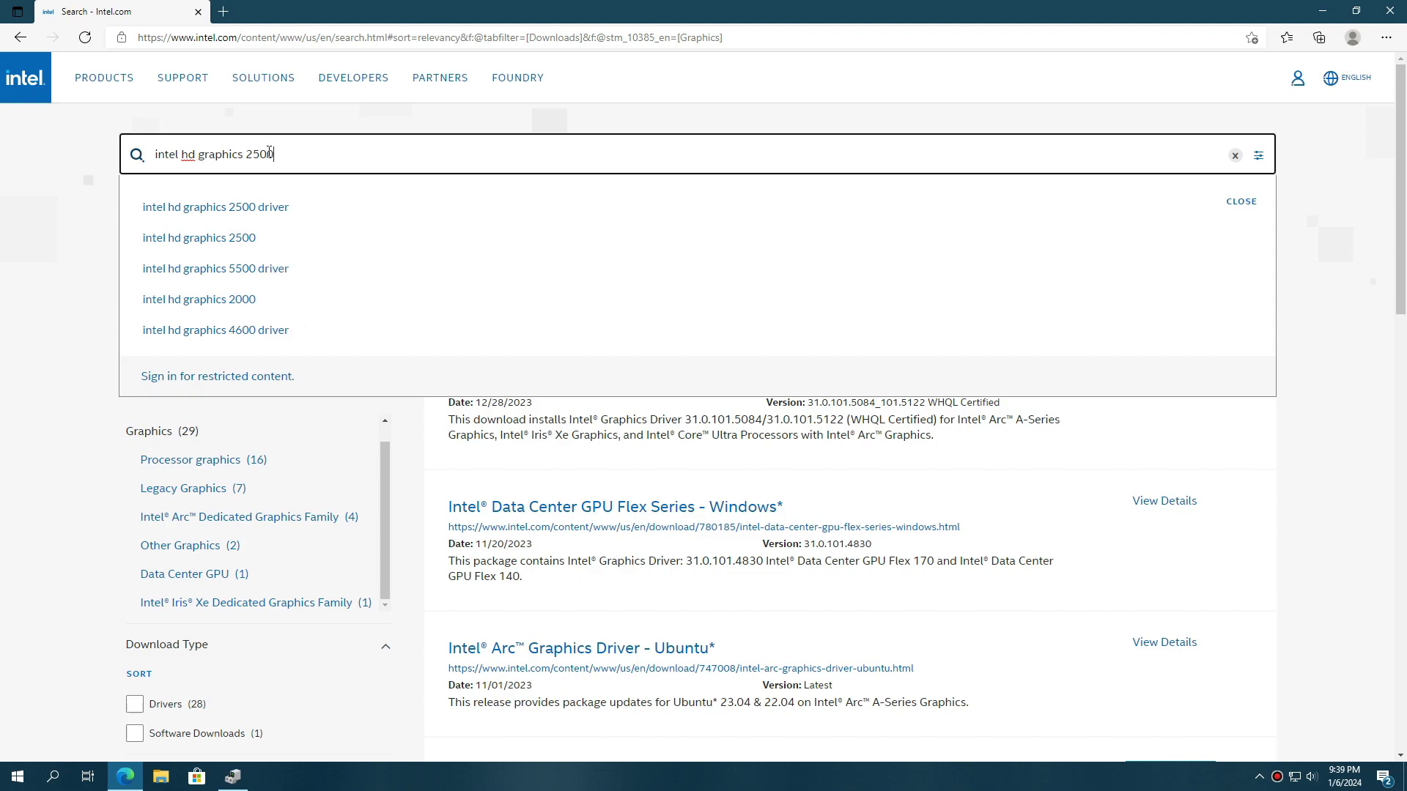
left_click(275, 207)
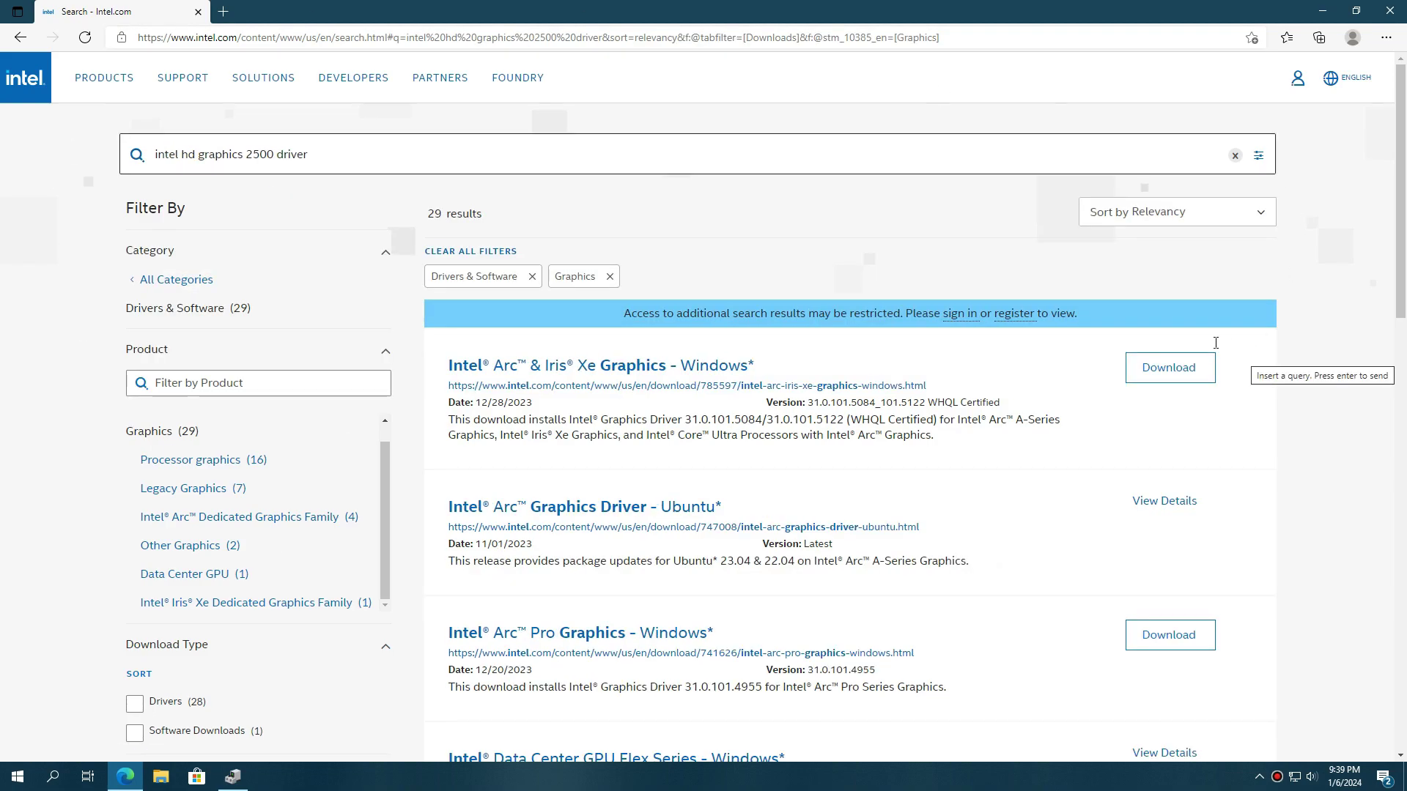
scroll(1147, 432, "down", 1)
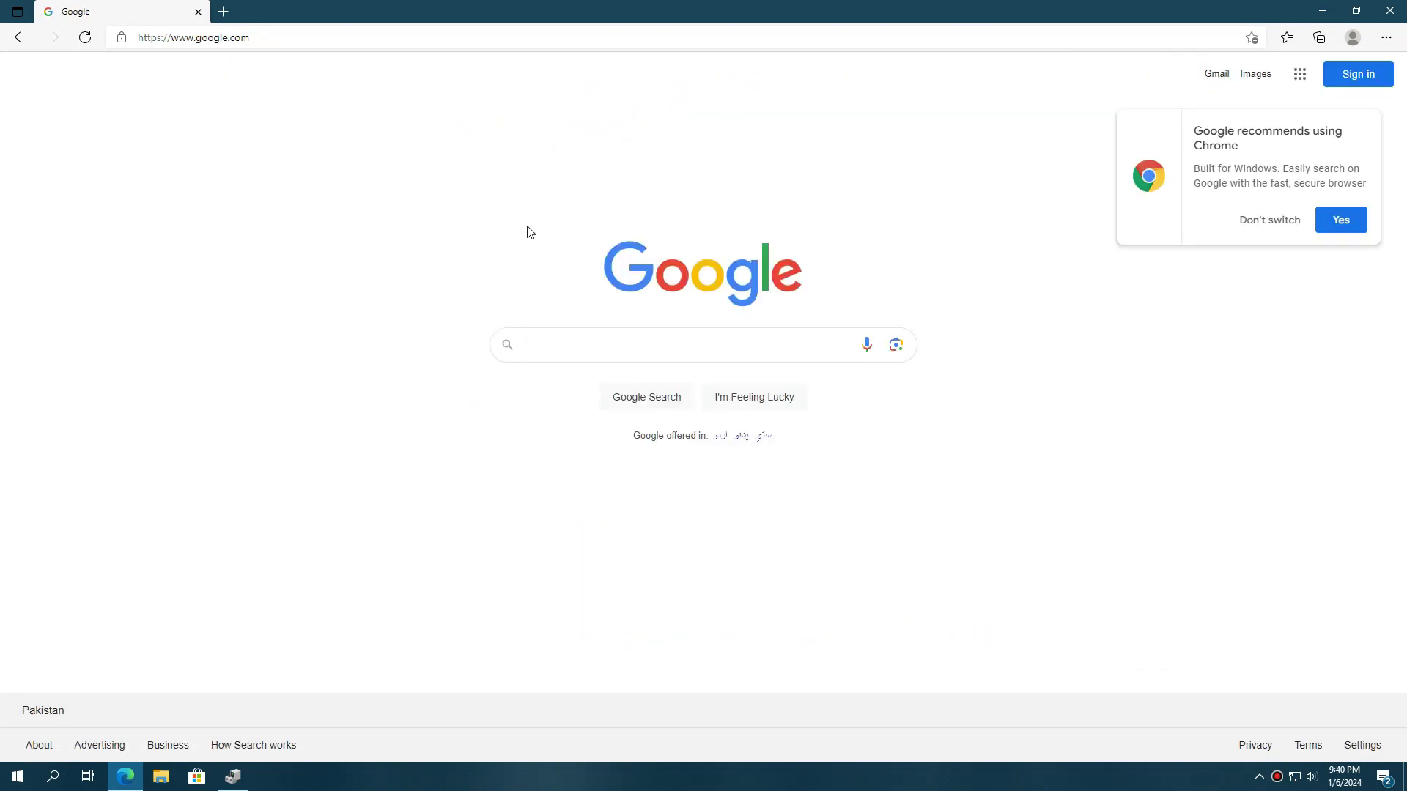
type("n")
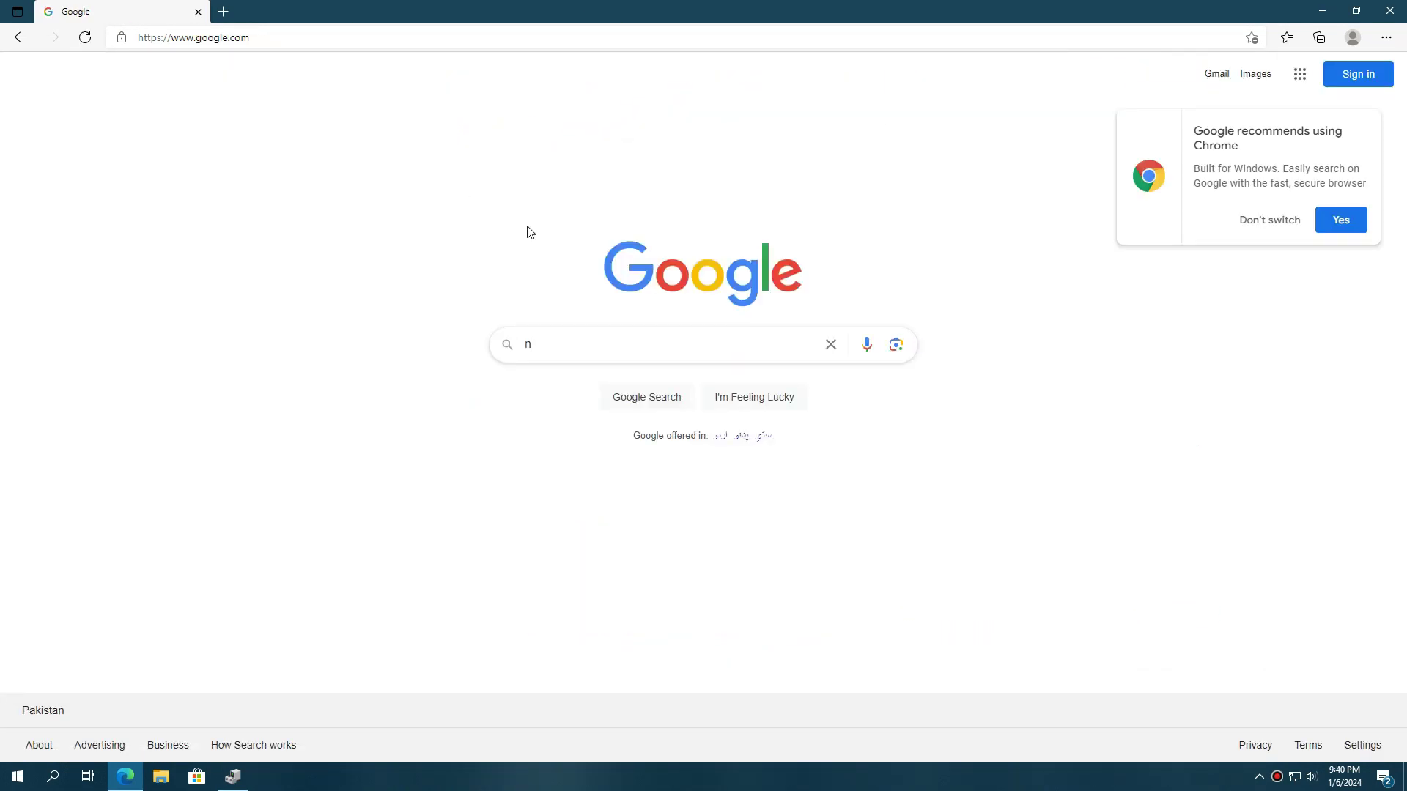
type("vidia")
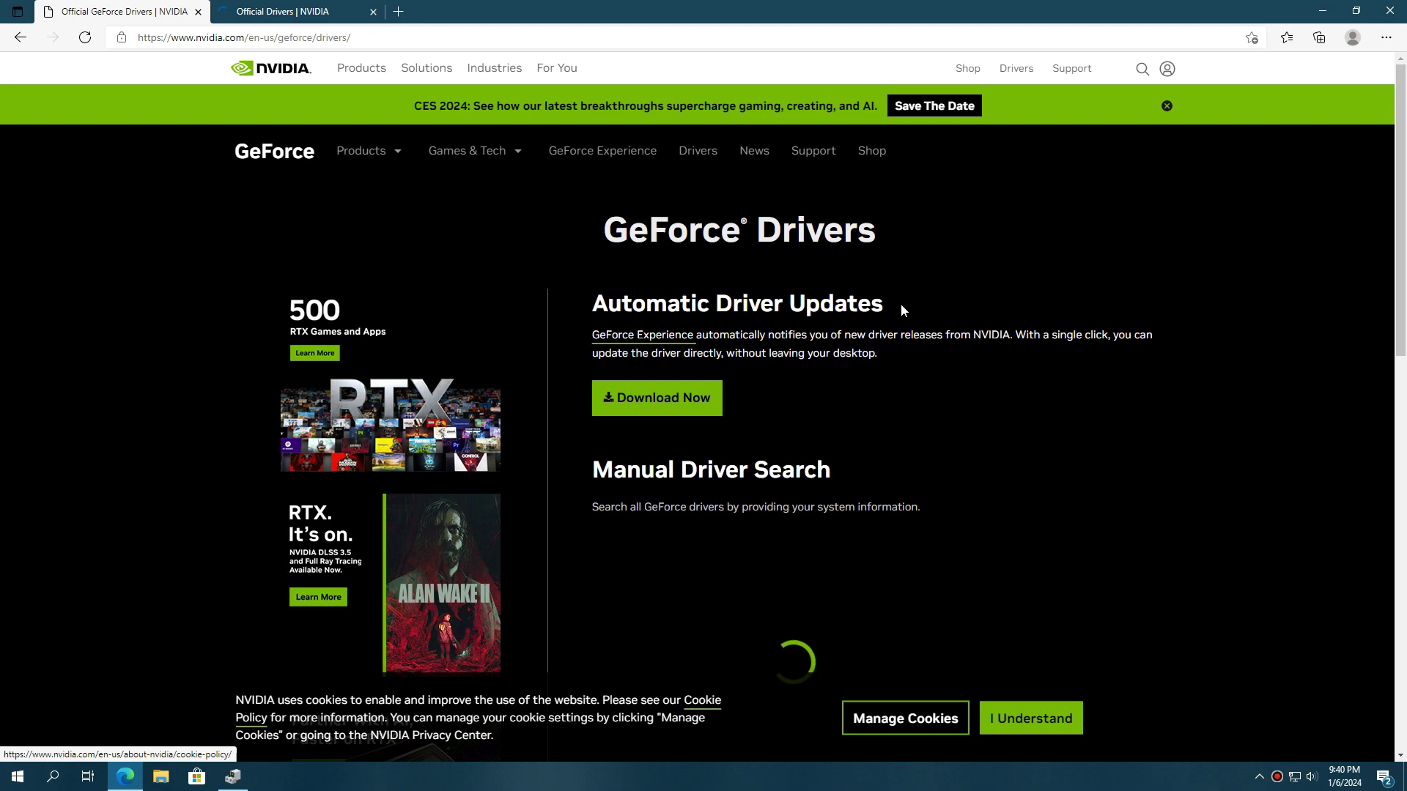
Set the manual search product type to GeForce and series to GeForce 700 Series
left_click_drag(900, 304, 580, 305)
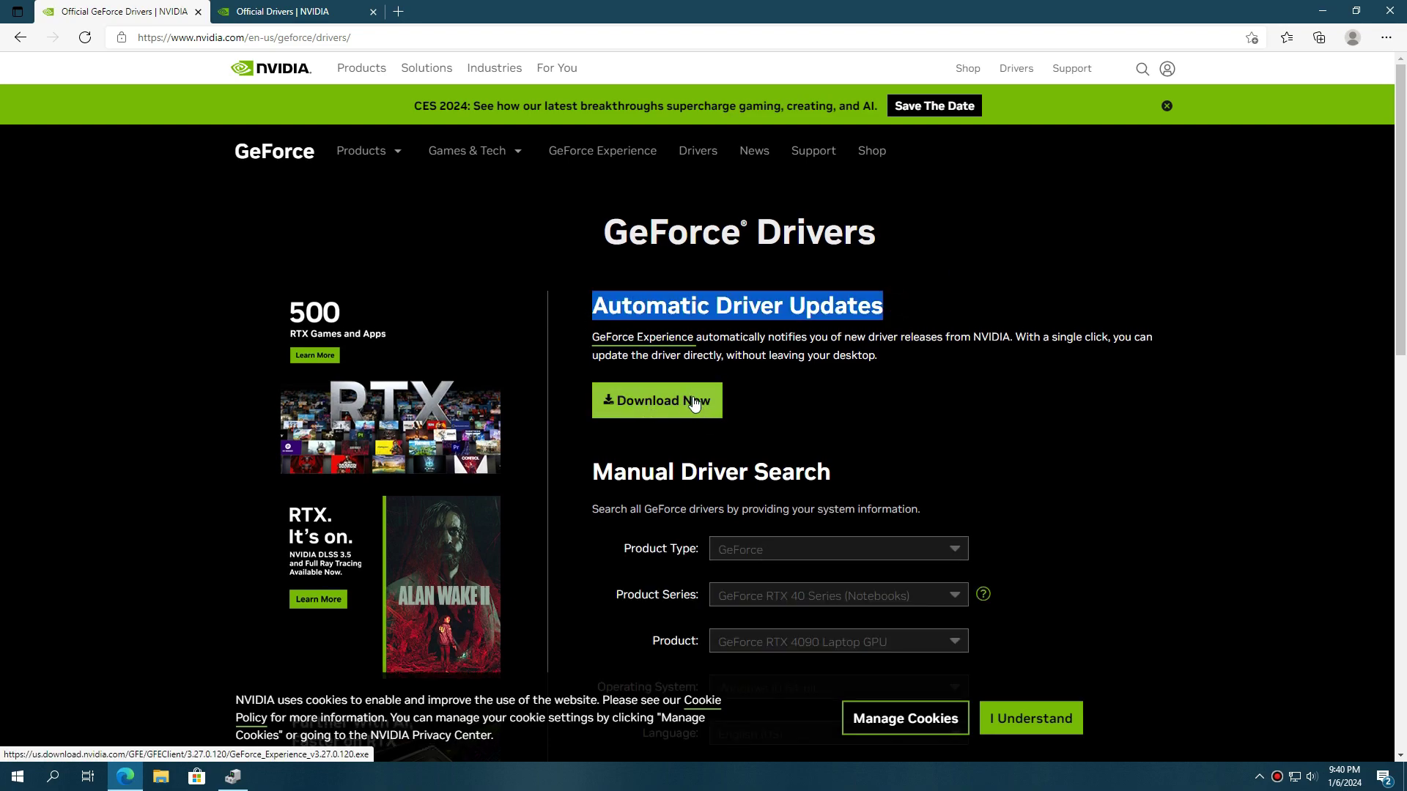
left_click(824, 402)
scroll(657, 424, "down", 1)
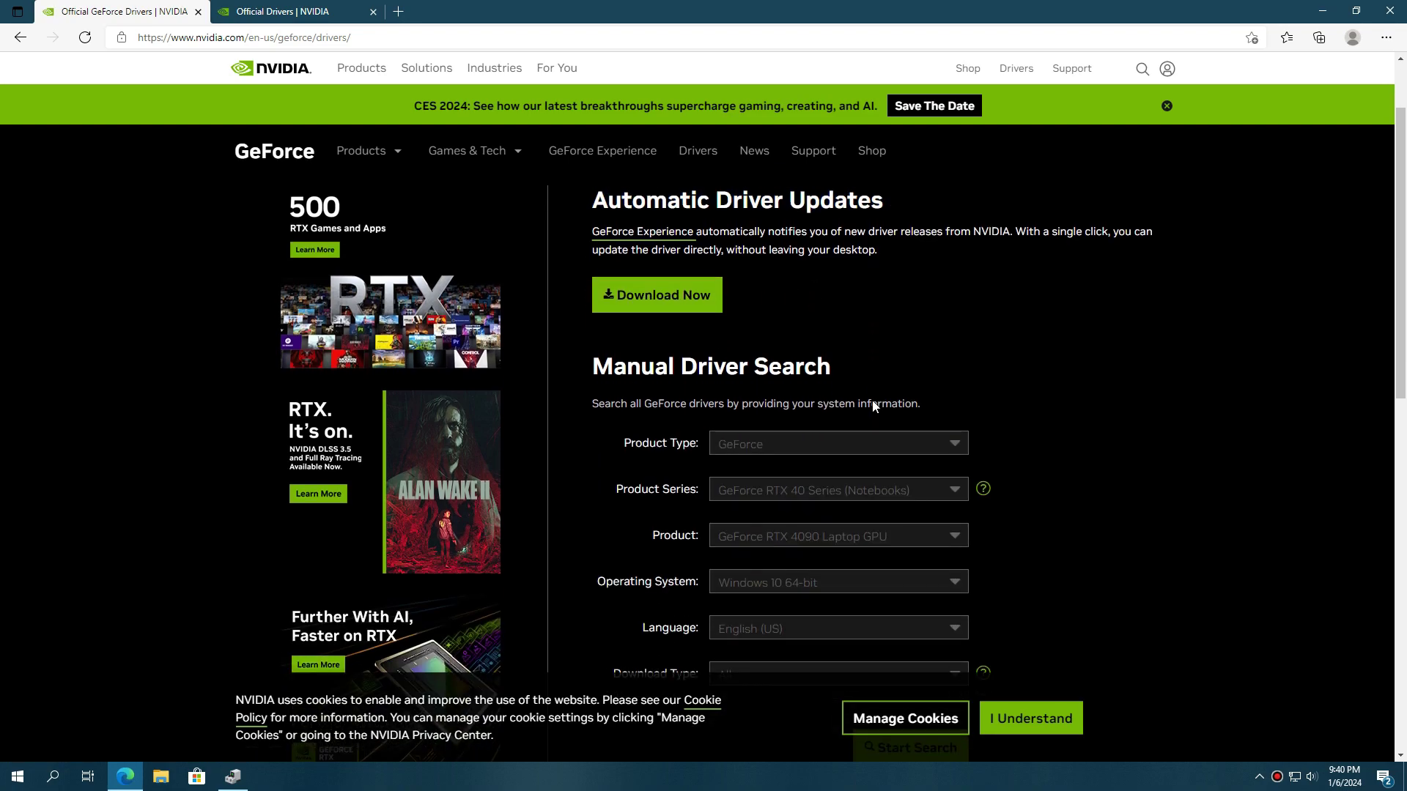
scroll(738, 380, "down", 2)
left_click(936, 239)
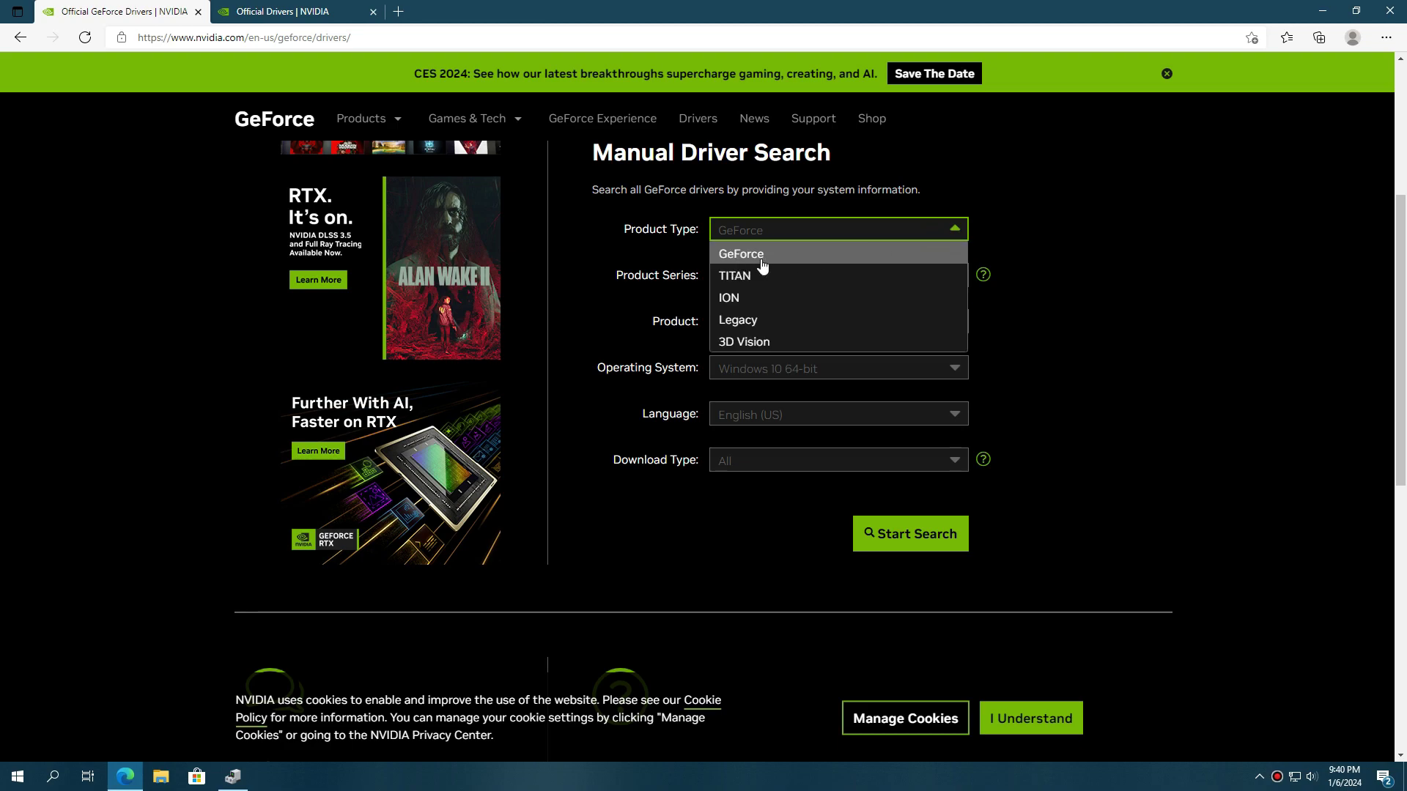
left_click(789, 255)
left_click(918, 277)
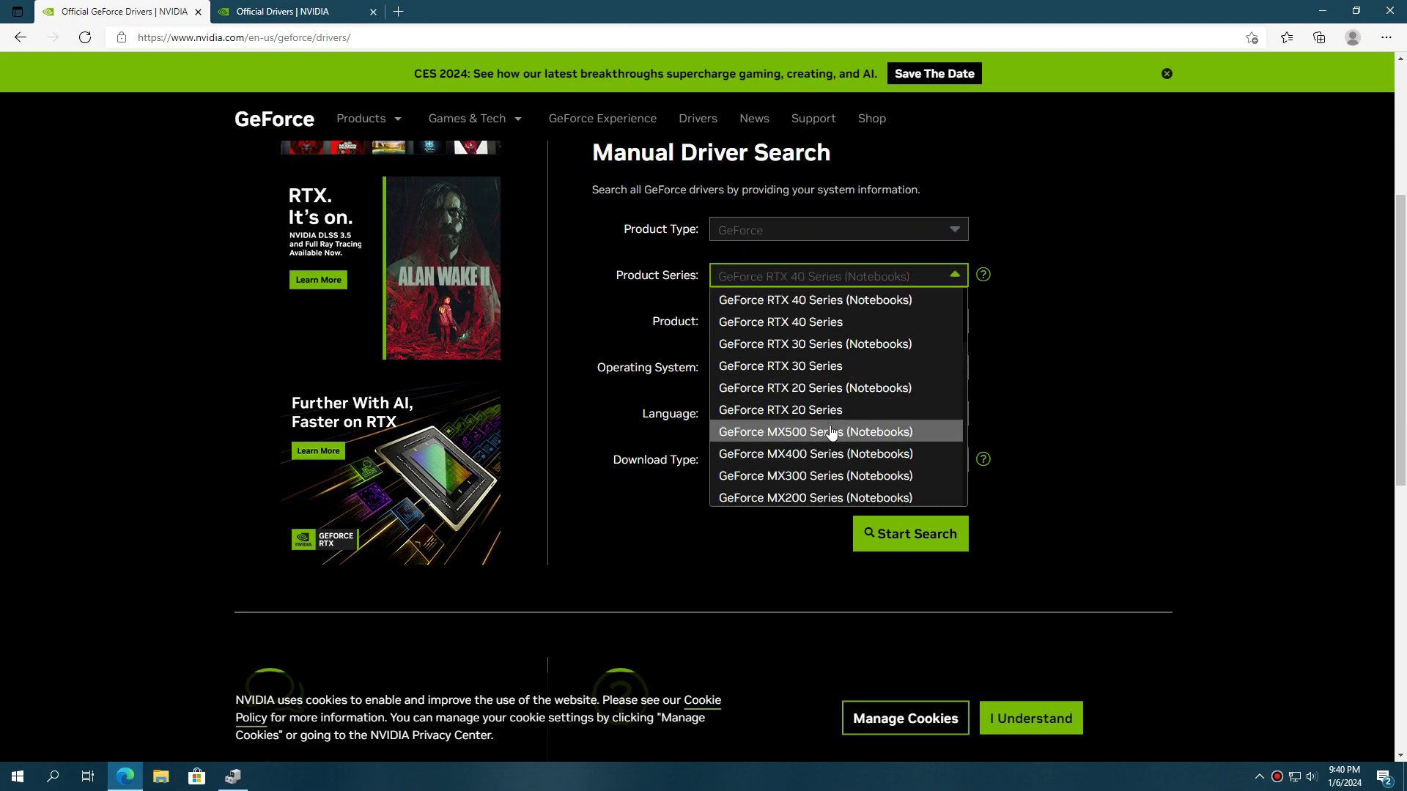
scroll(832, 435, "down", 5)
left_click(802, 440)
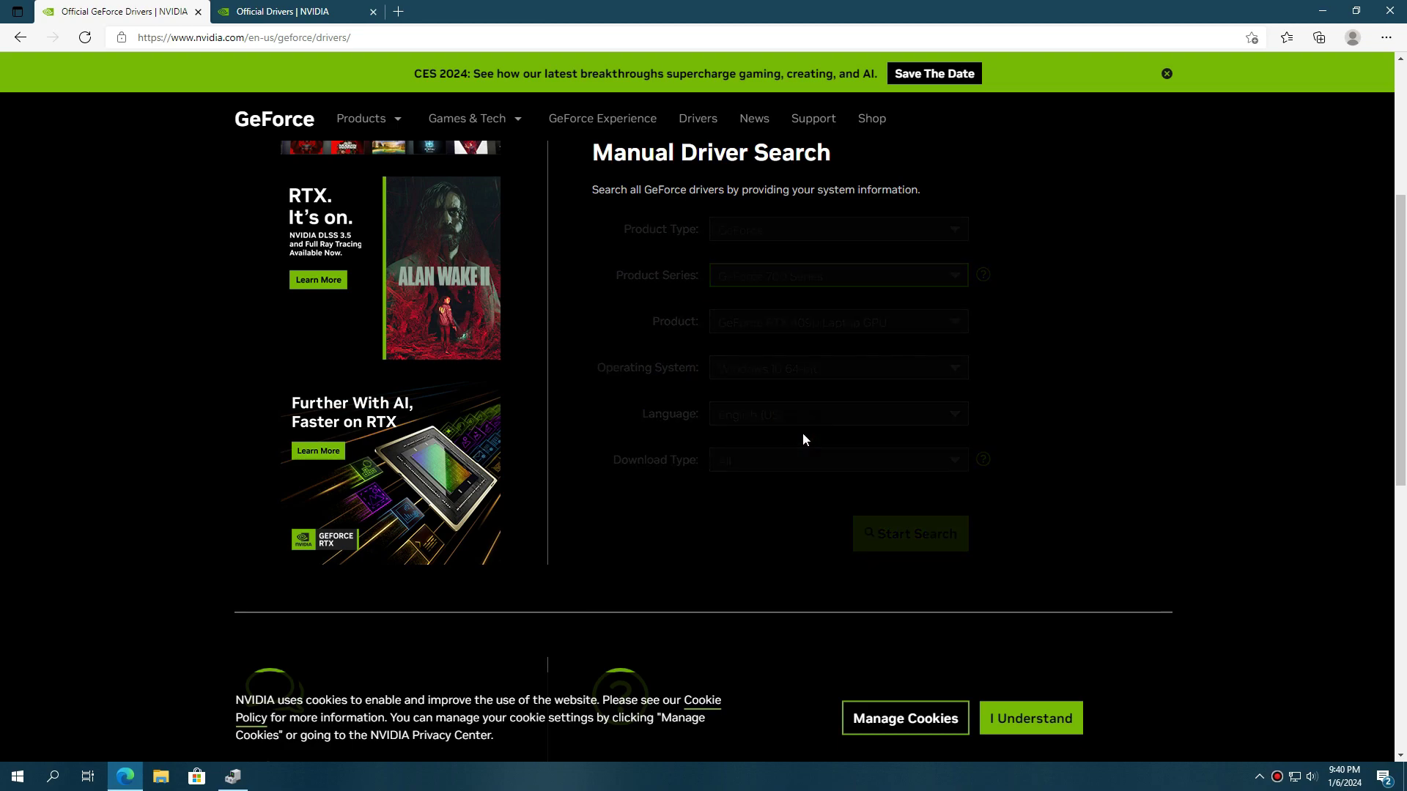
Choose GeForce GTX 745, Windows 10 64-bit, English (US) and All, then search
left_click(869, 330)
left_click(869, 501)
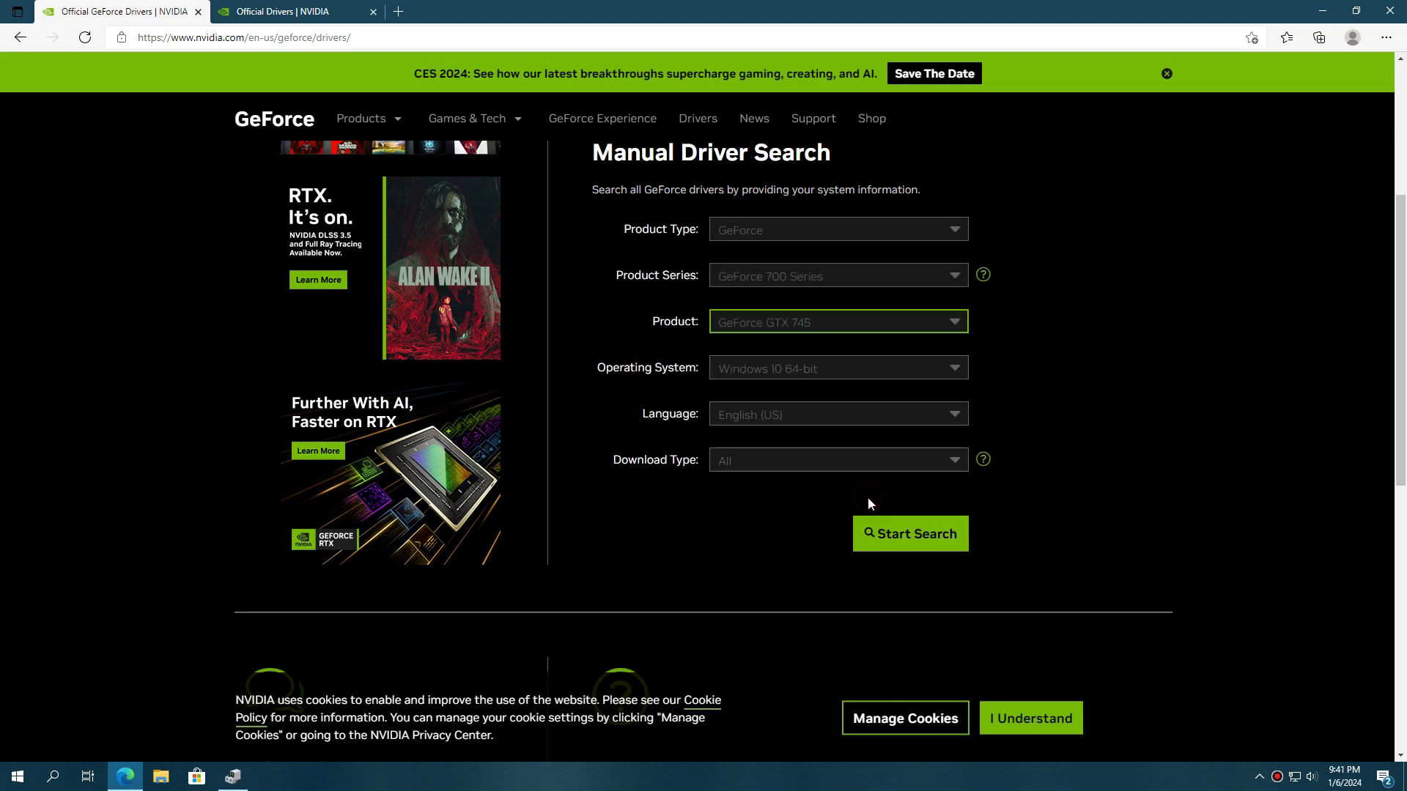
left_click(844, 377)
left_click(842, 414)
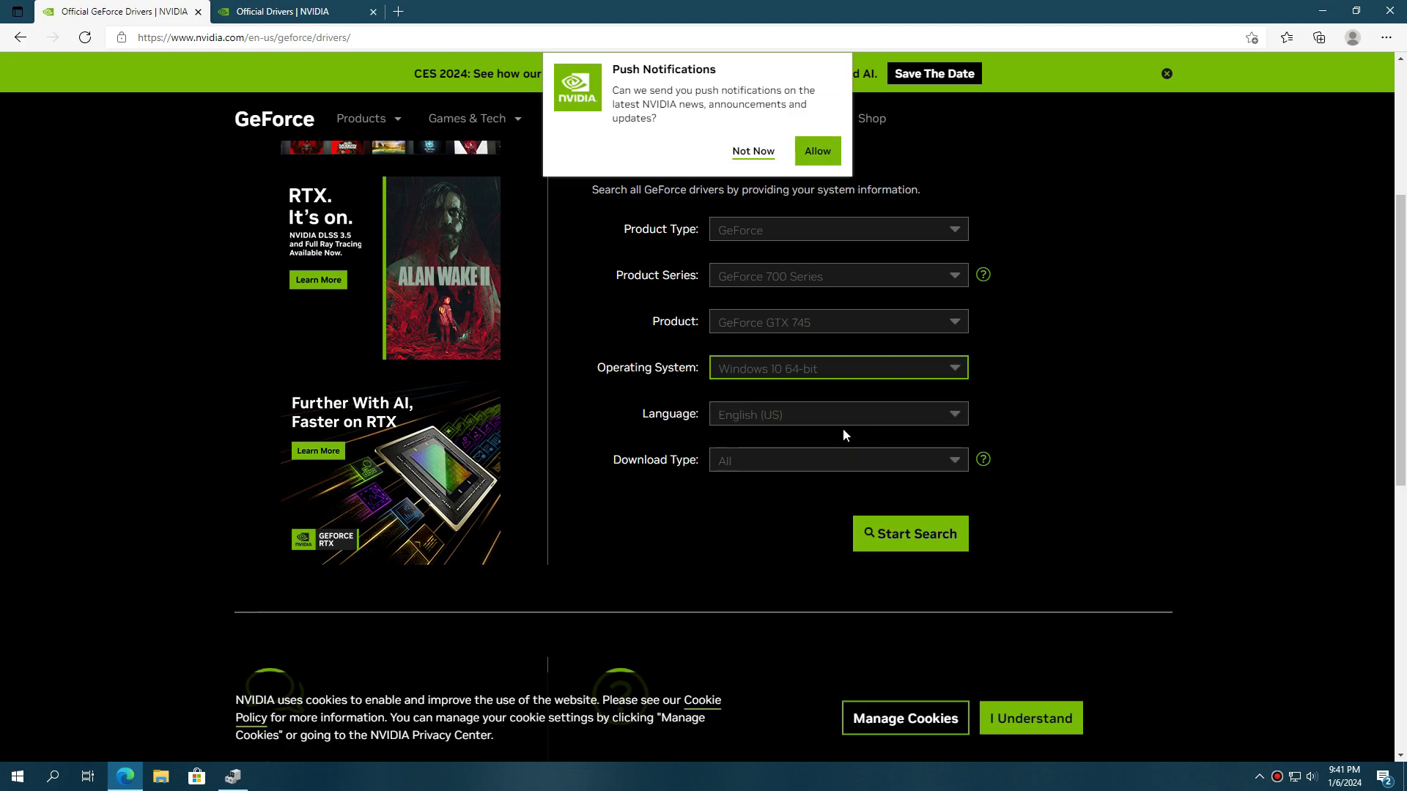
left_click(754, 152)
left_click(826, 418)
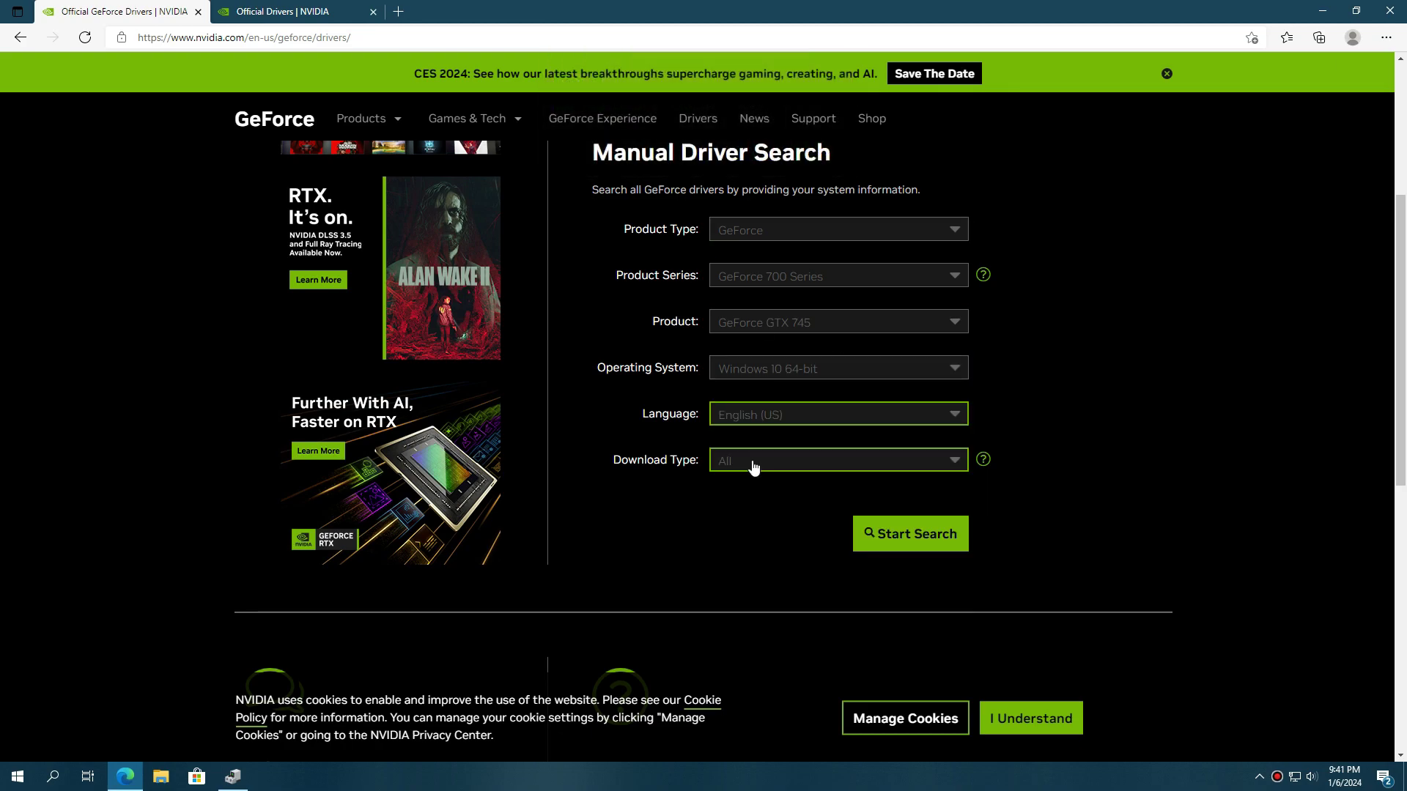
left_click(720, 462)
left_click(743, 484)
left_click(927, 535)
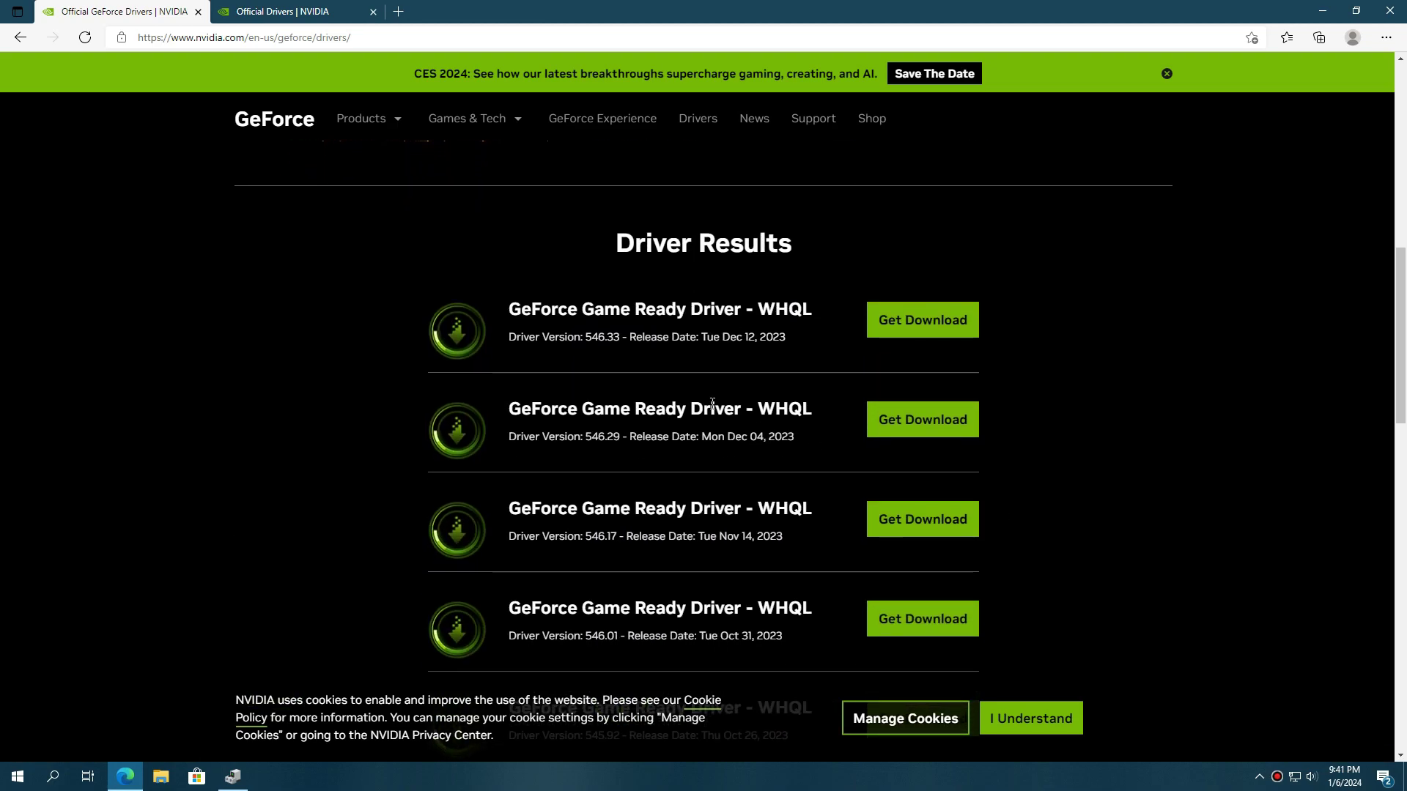
Highlight the GTX 745 driver result details, including versions 546.17 and 546.01
triple_click(500, 442)
triple_click(503, 536)
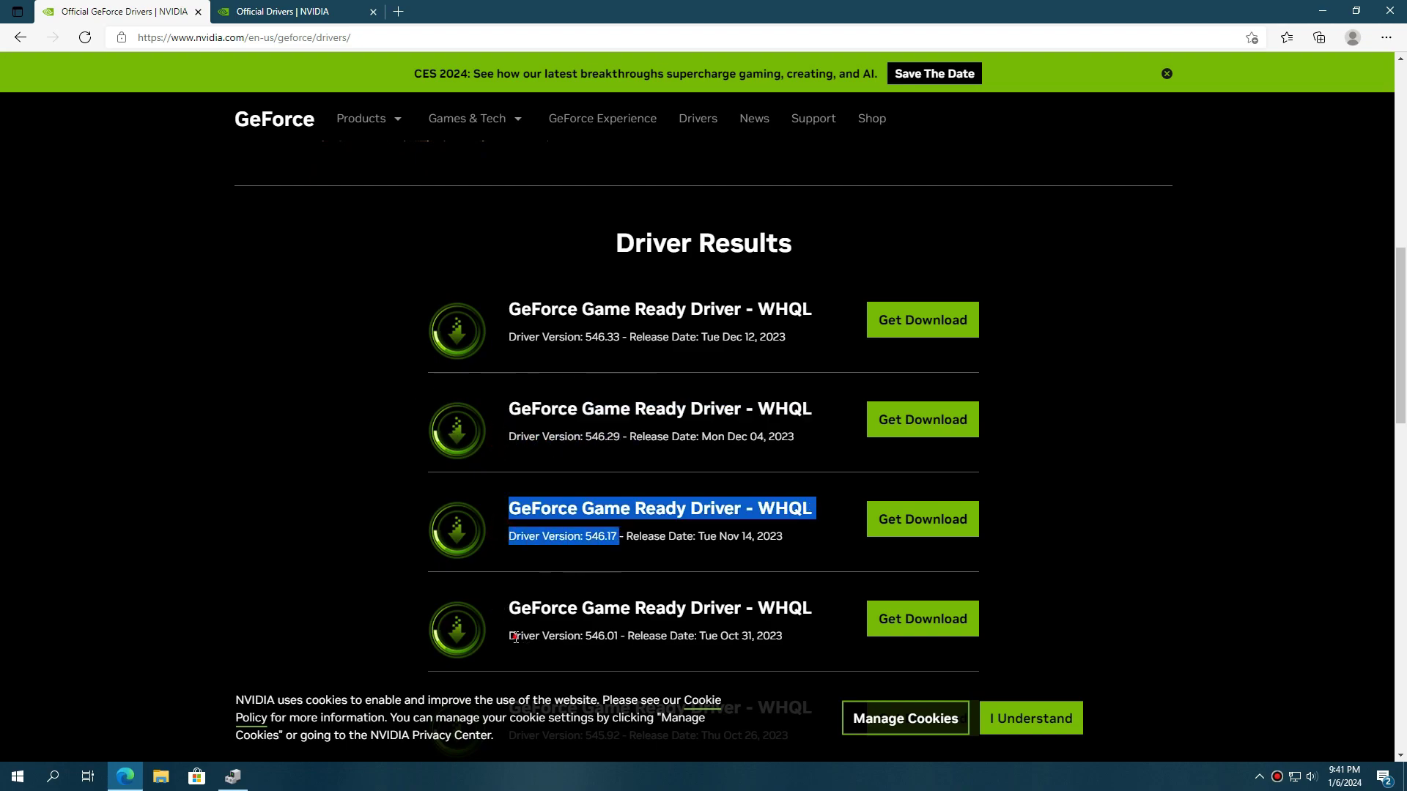
left_click_drag(515, 635, 626, 635)
left_click(650, 312)
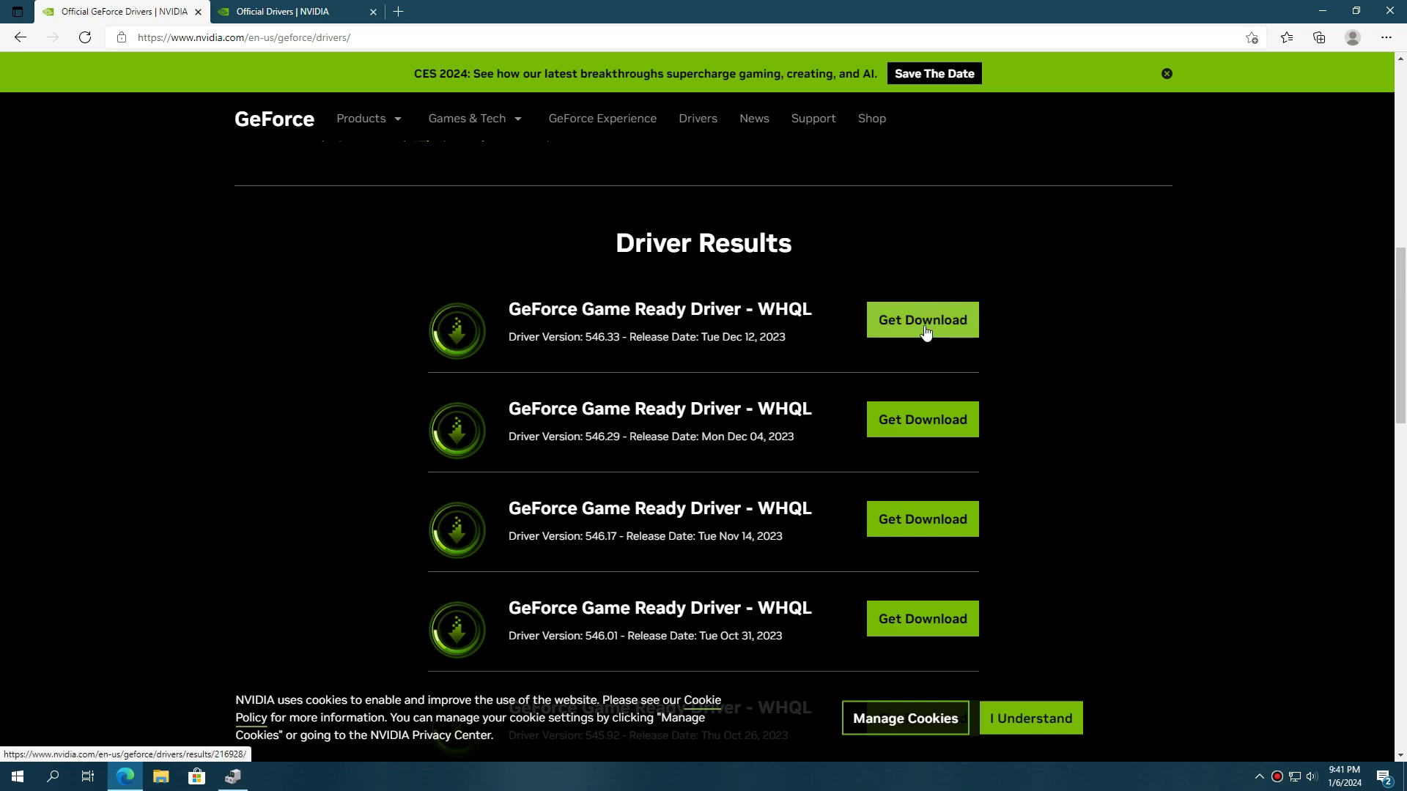
scroll(1065, 408, "up", 2)
scroll(904, 509, "up", 4)
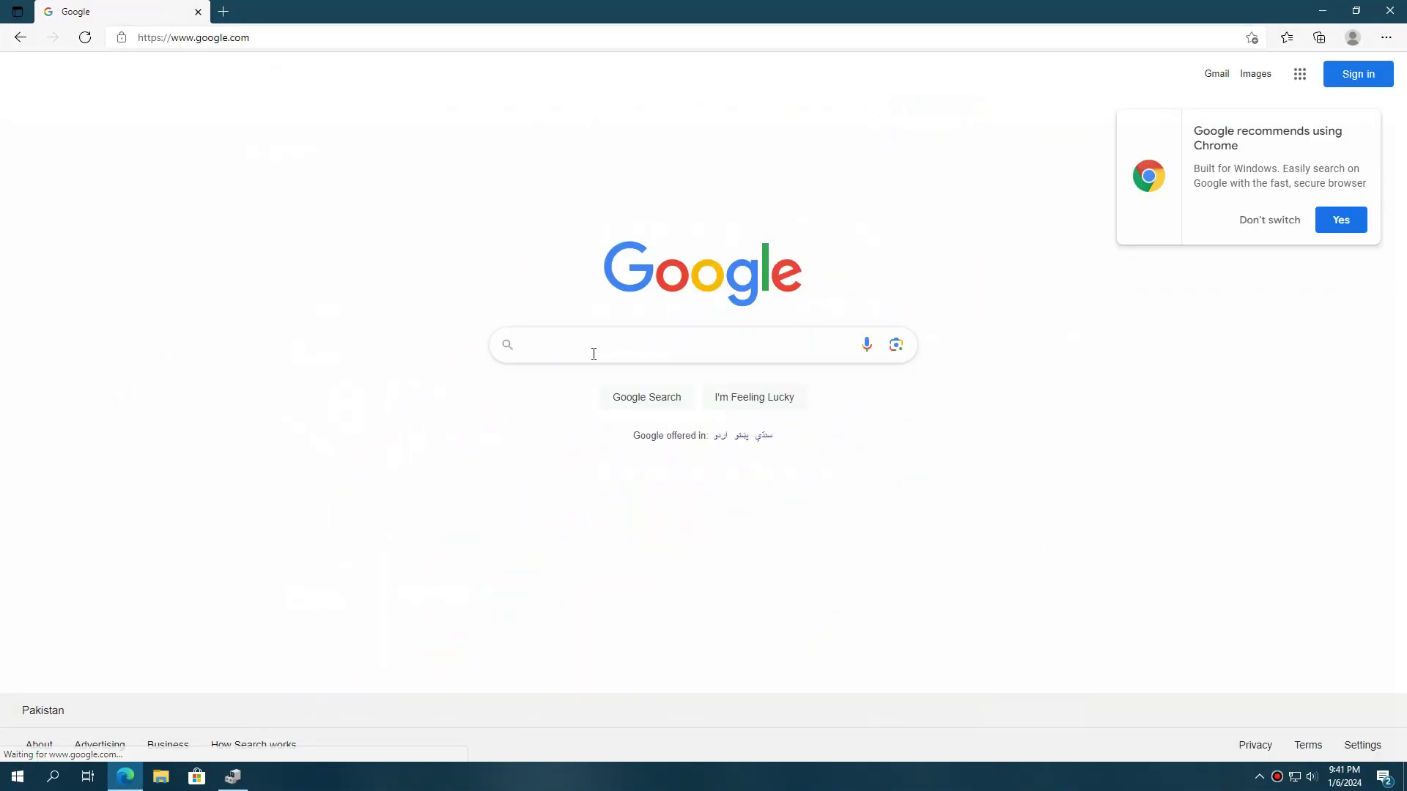
Search Google for 'amd driver update'
left_click(587, 348)
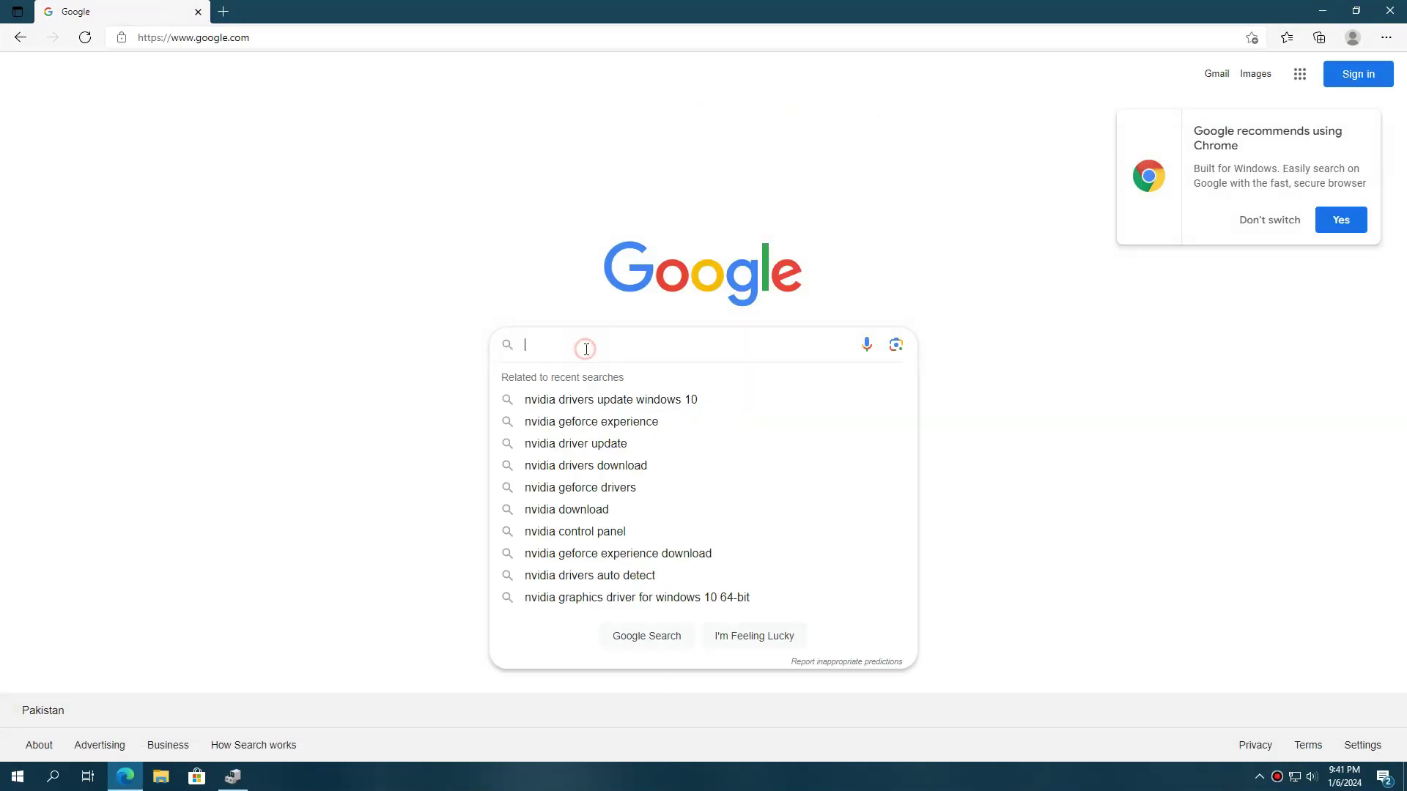
type("amd dri")
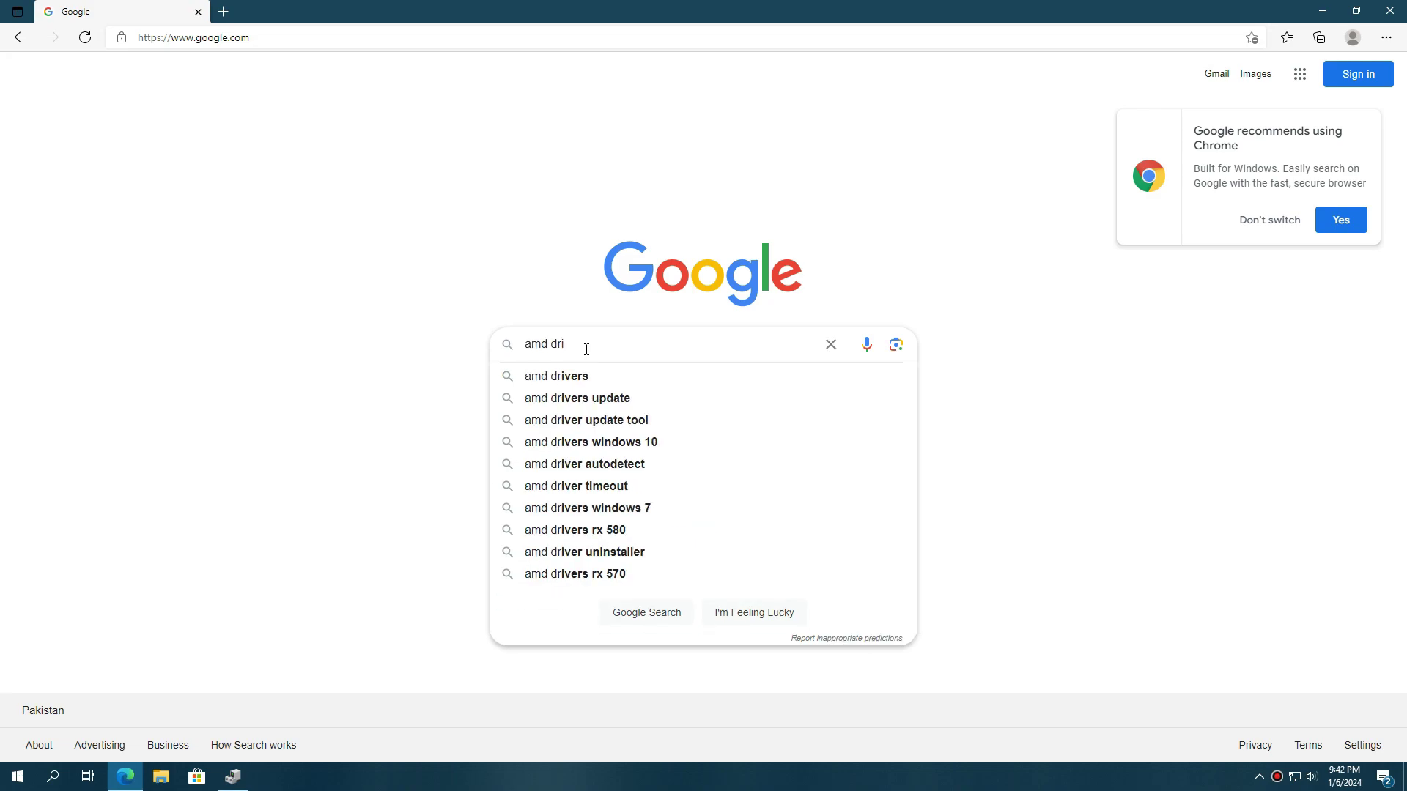
type("ver update")
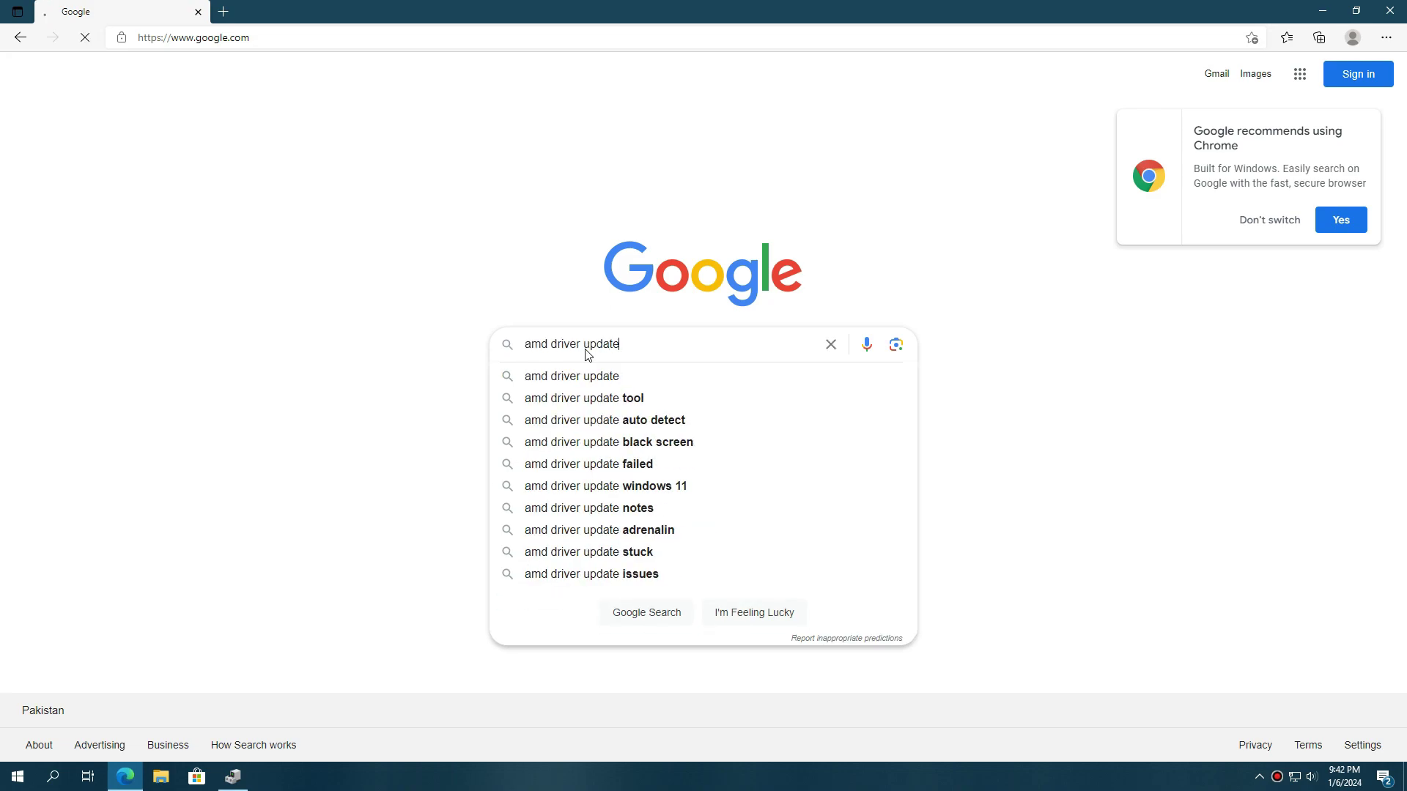
key("Return")
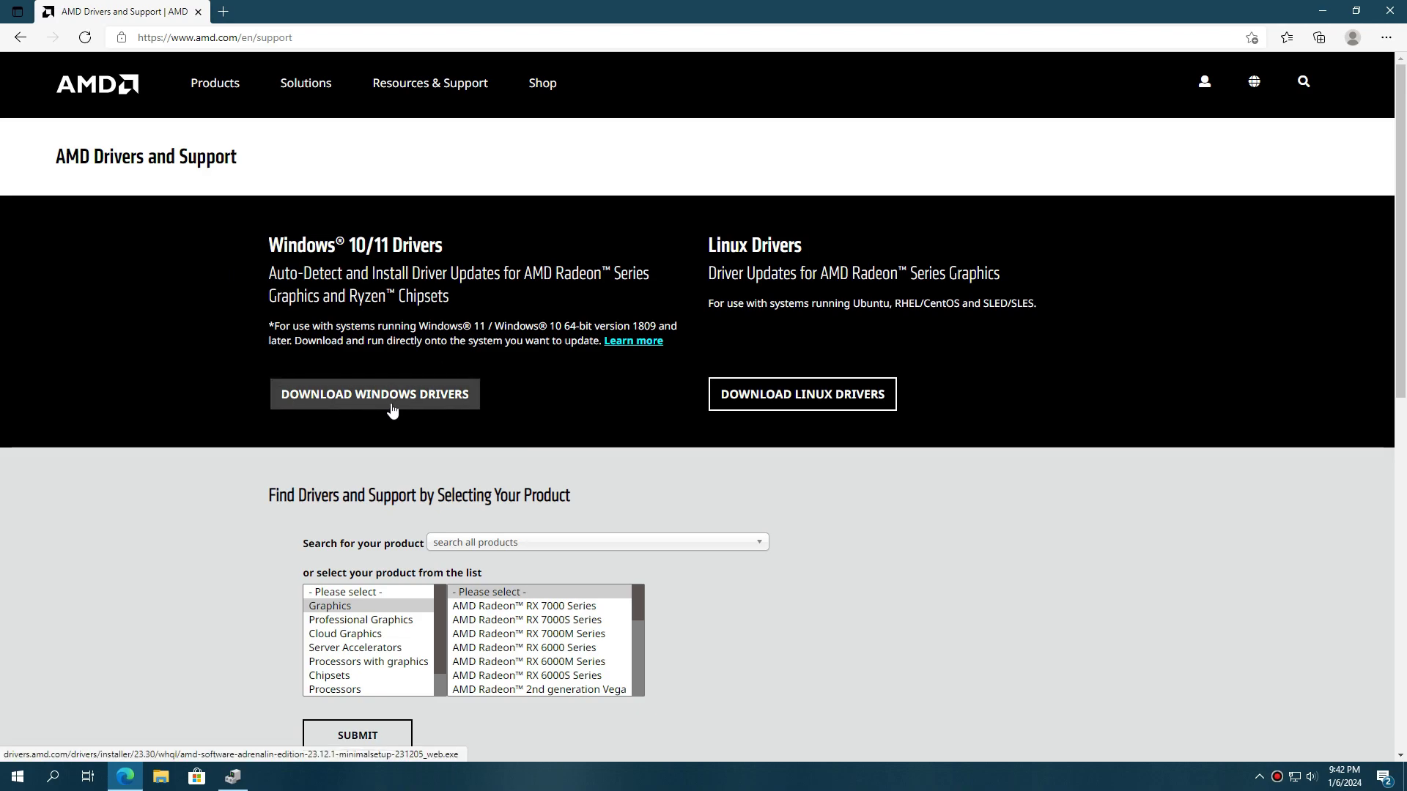
scroll(435, 329, "down", 1)
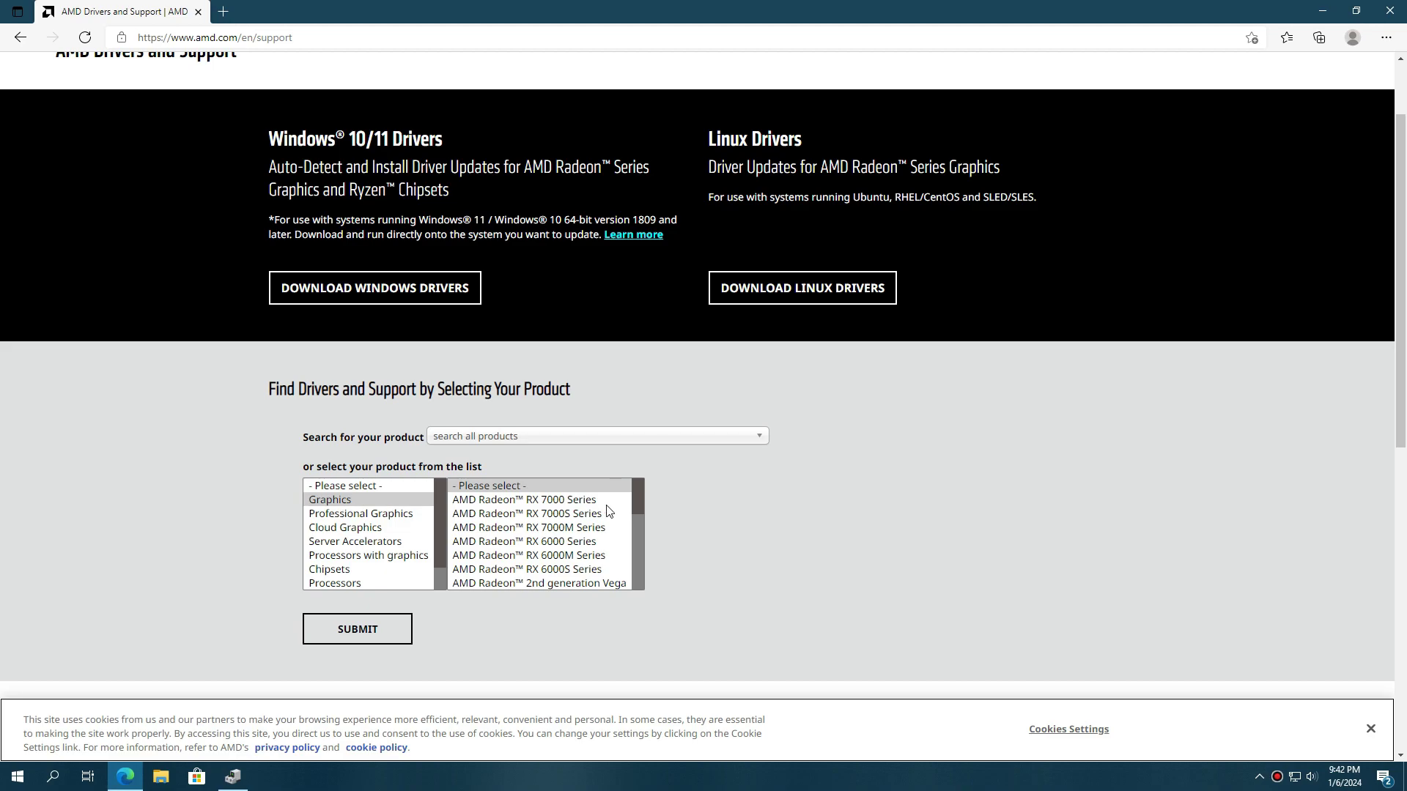
scroll(566, 525, "down", 2)
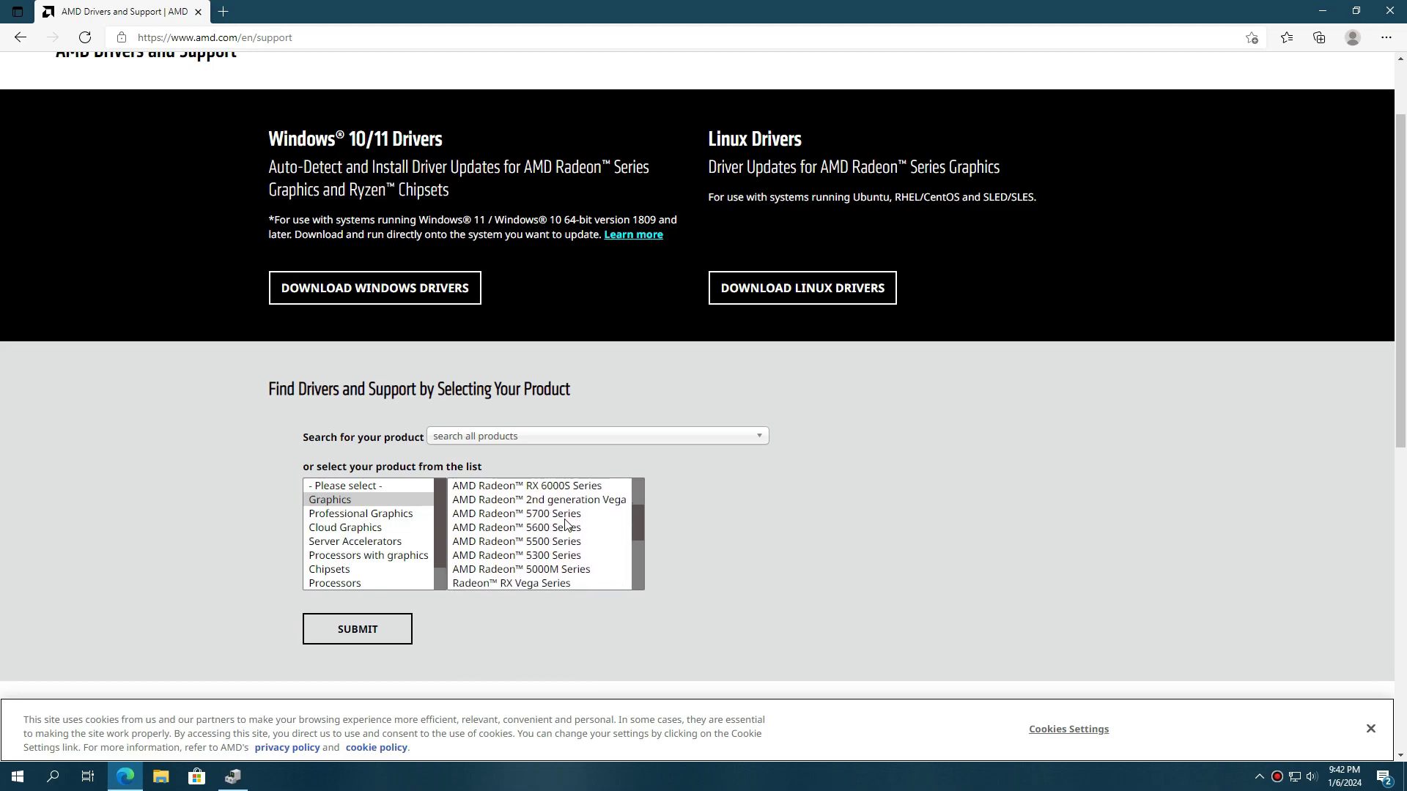
scroll(539, 534, "down", 2)
Select Radeon 500 Series, Radeon RX 500 Series and Radeon RX 590, then submit
left_click(460, 545)
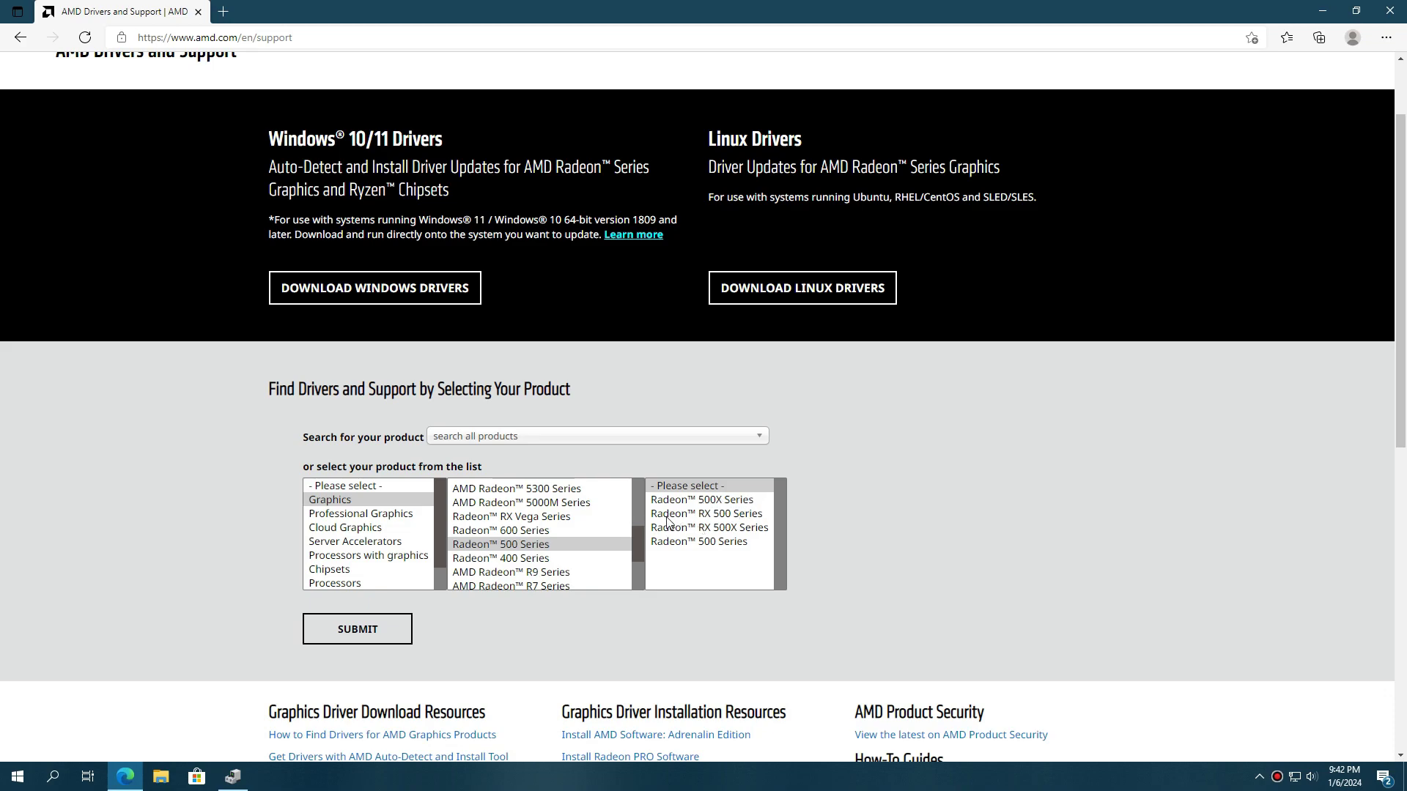
left_click(720, 513)
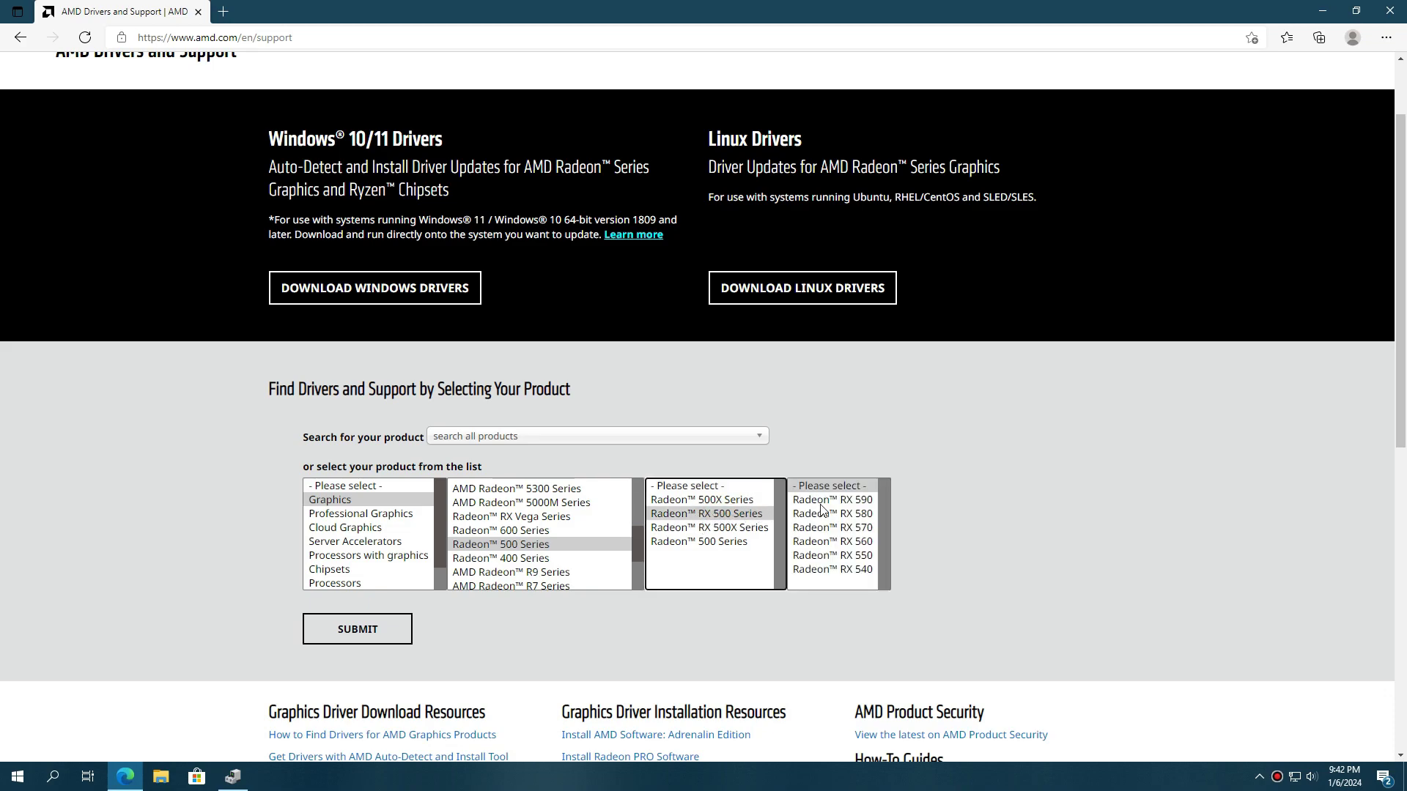
left_click(842, 499)
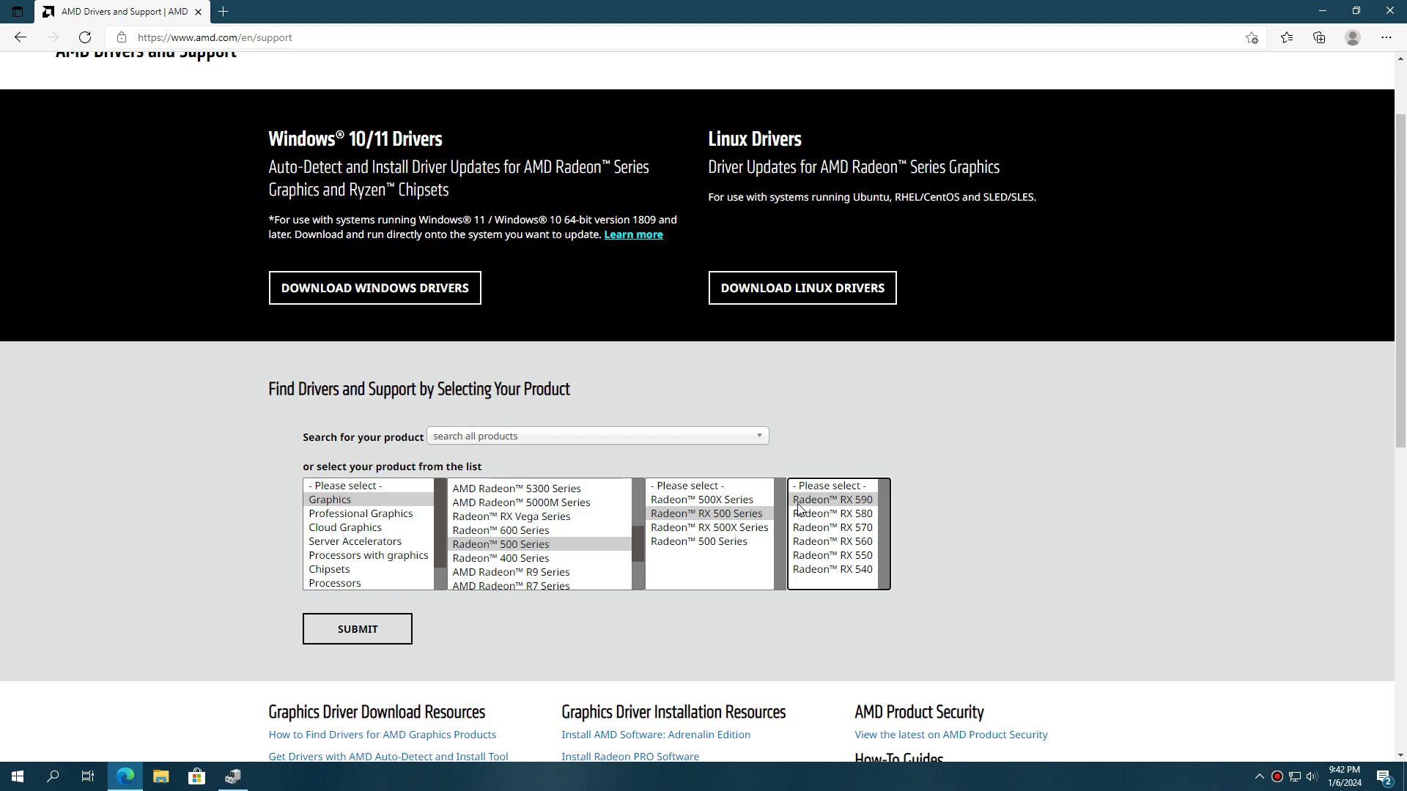
left_click(379, 634)
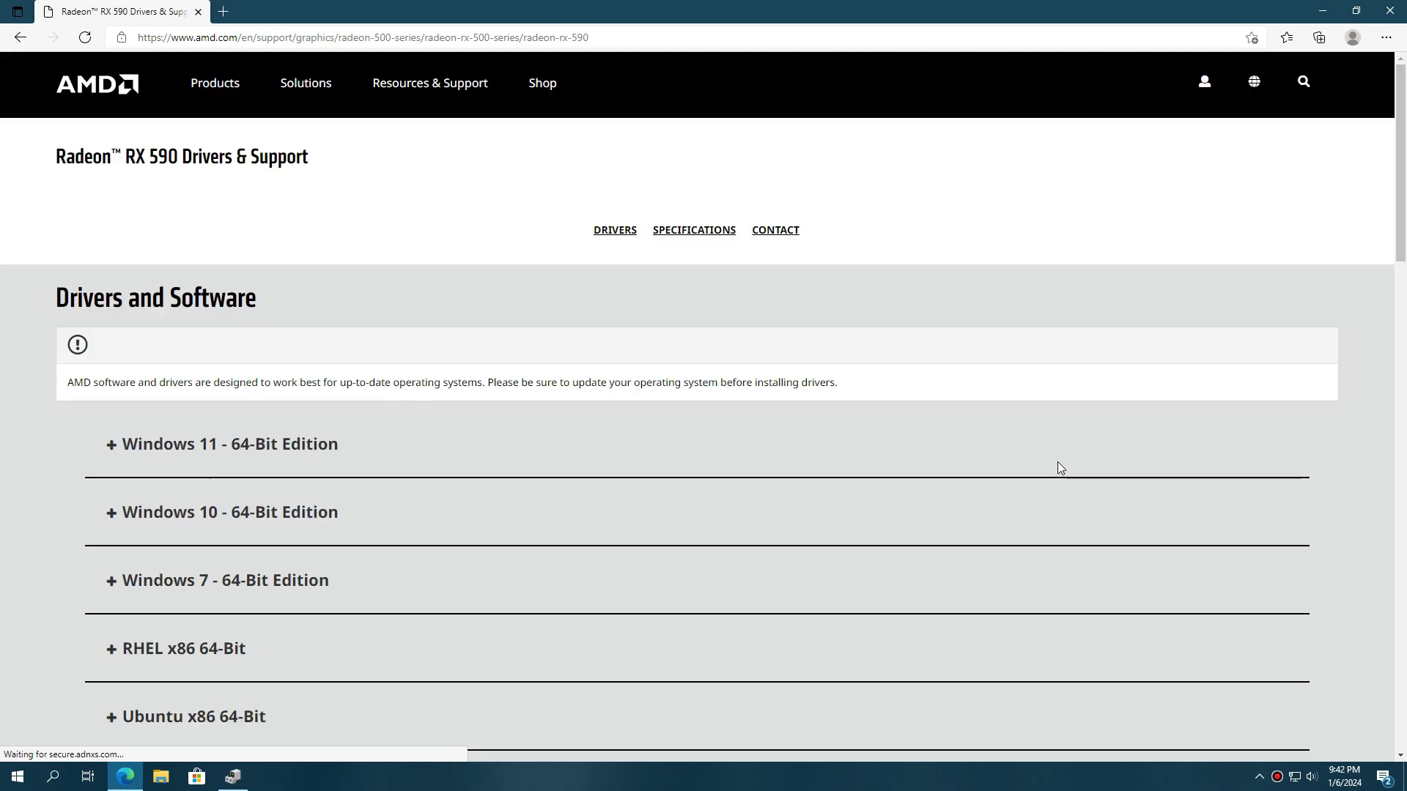
scroll(627, 436, "down", 1)
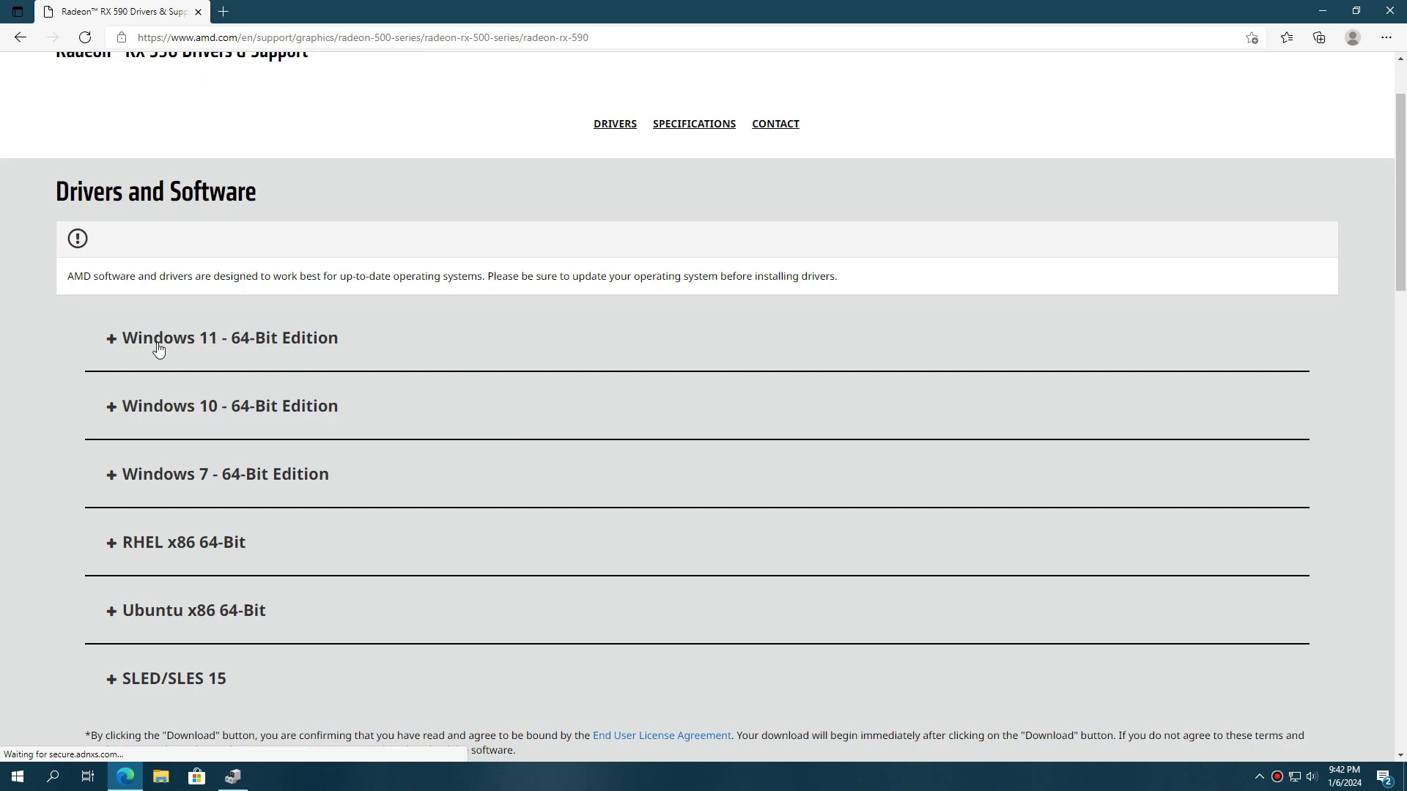
Review the Windows 10 64-bit Adrenalin and PRO Edition downloads, then close Edge
left_click(219, 409)
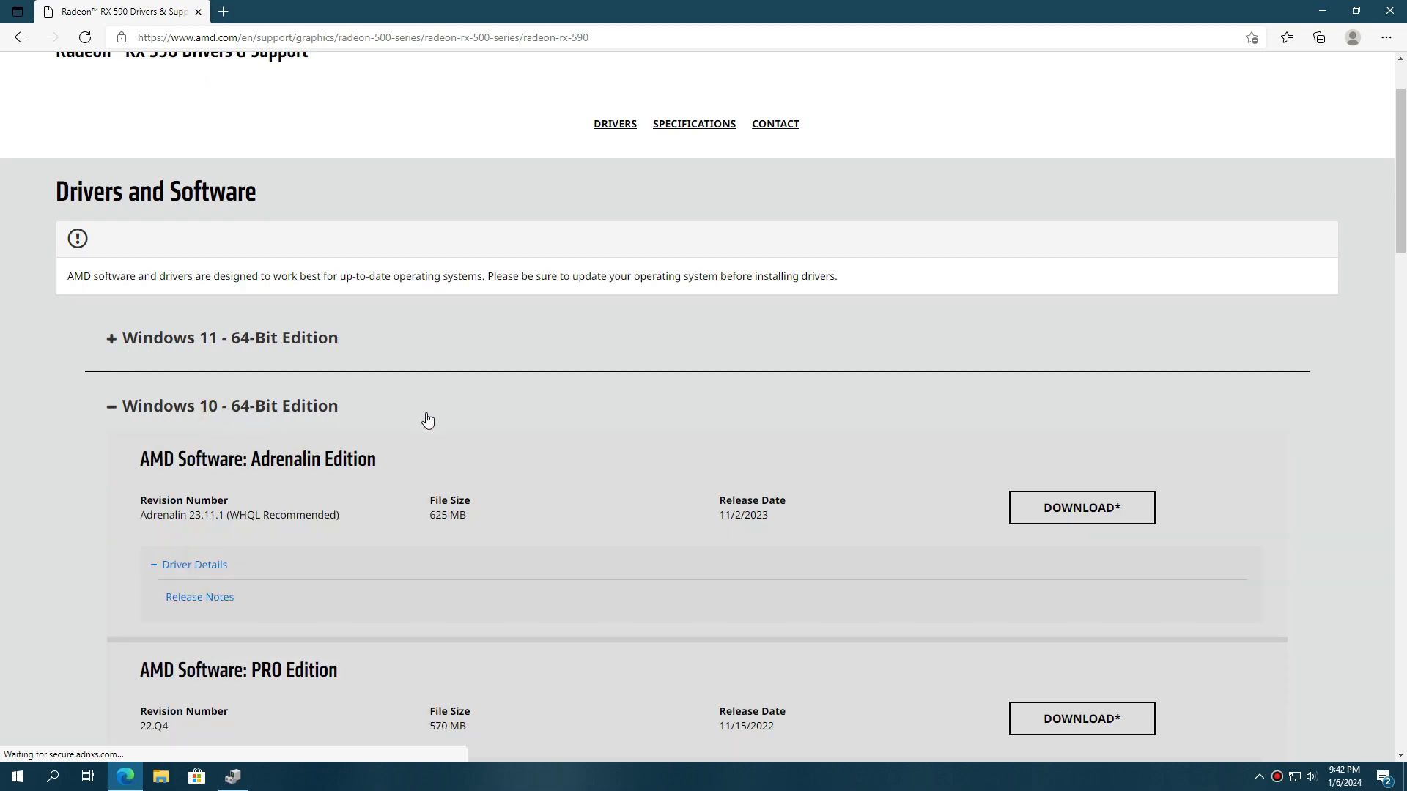
scroll(176, 557, "down", 1)
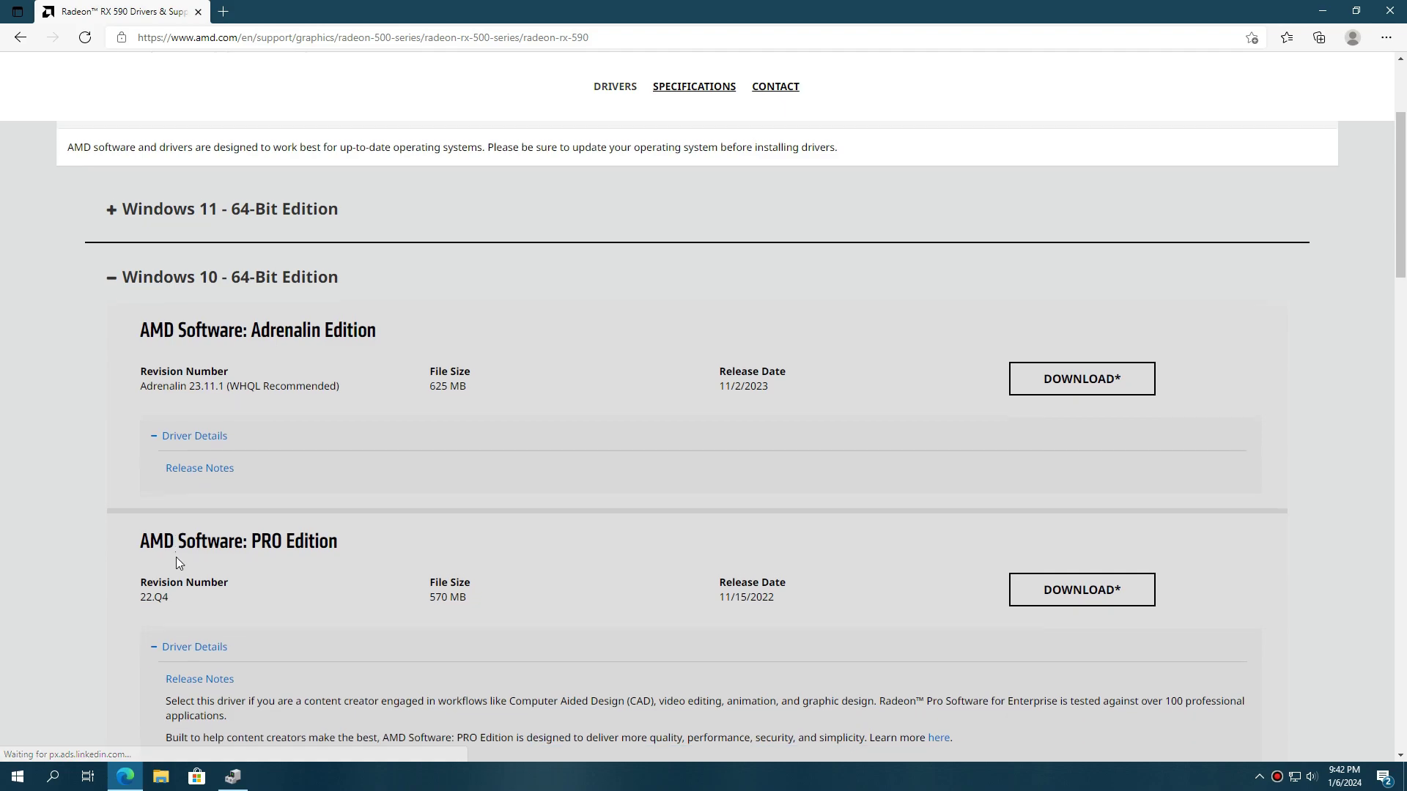
left_click_drag(395, 320, 235, 323)
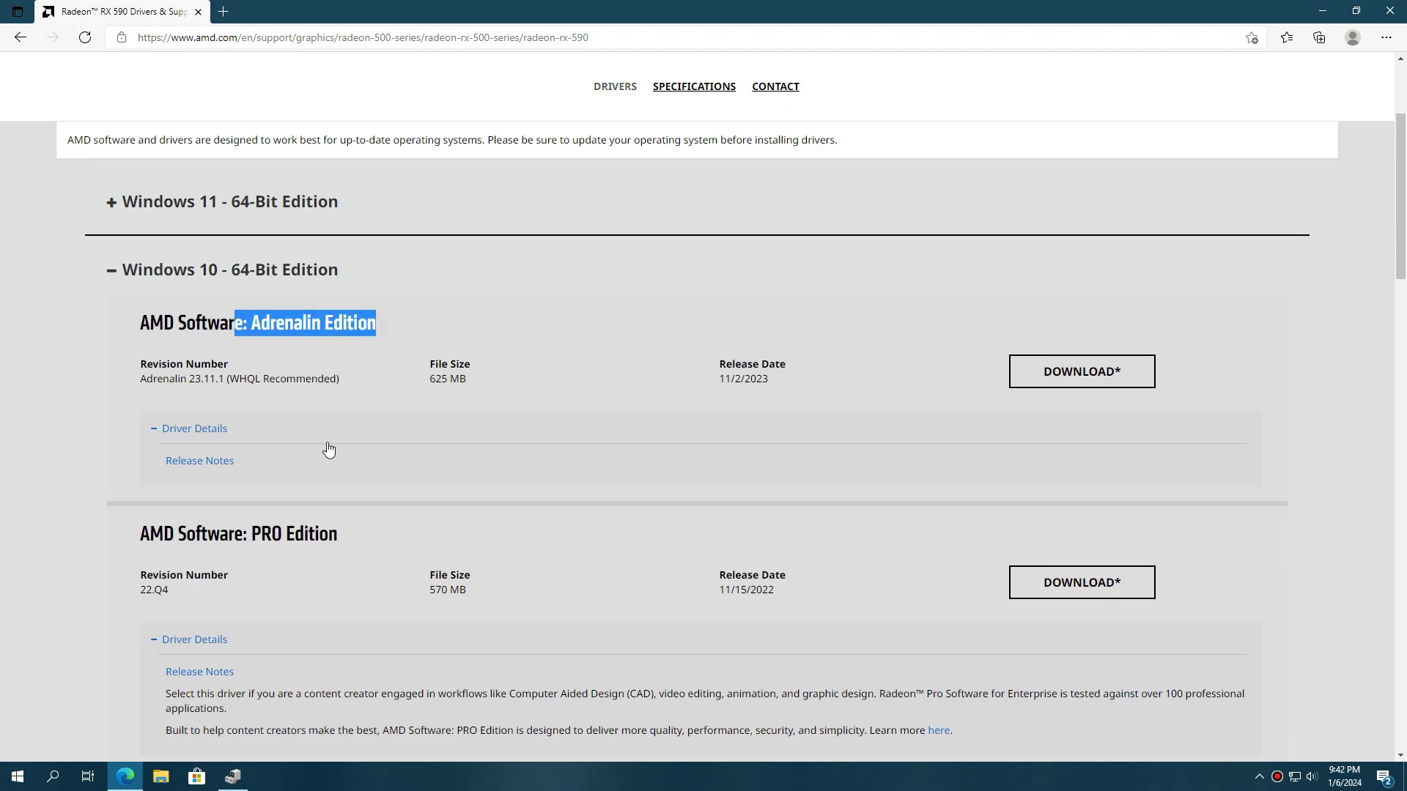
left_click_drag(349, 539, 249, 535)
left_click(536, 309)
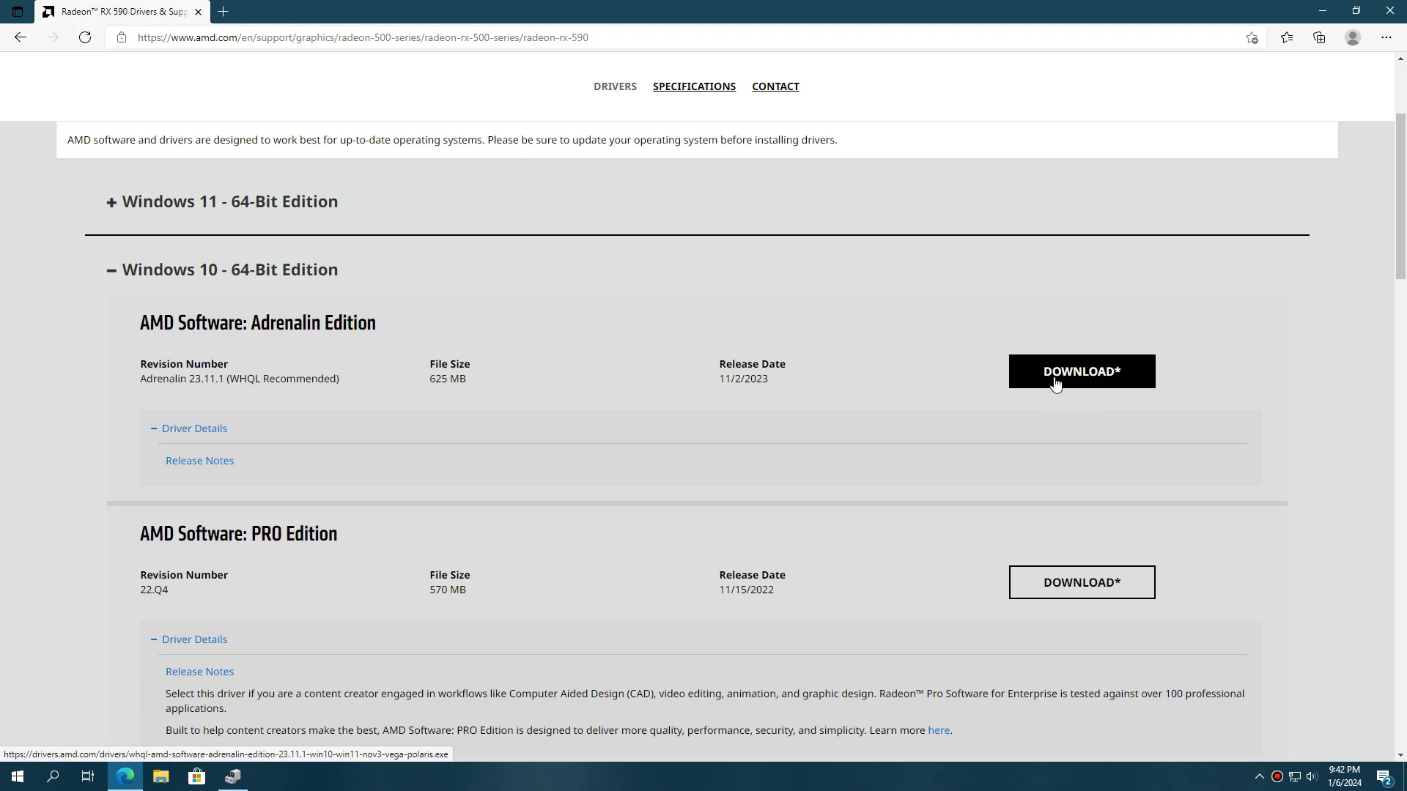
scroll(535, 411, "down", 2)
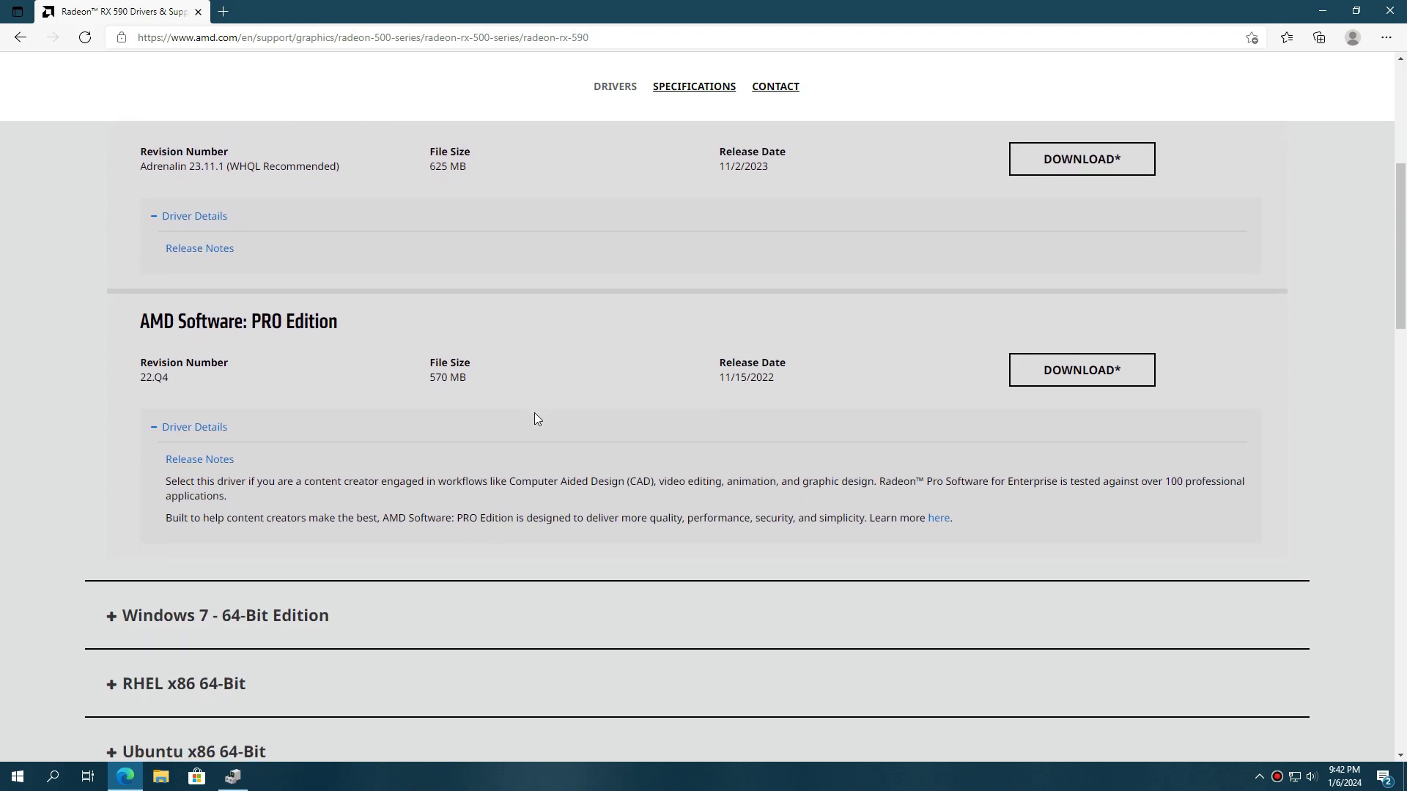
scroll(535, 413, "up", 3)
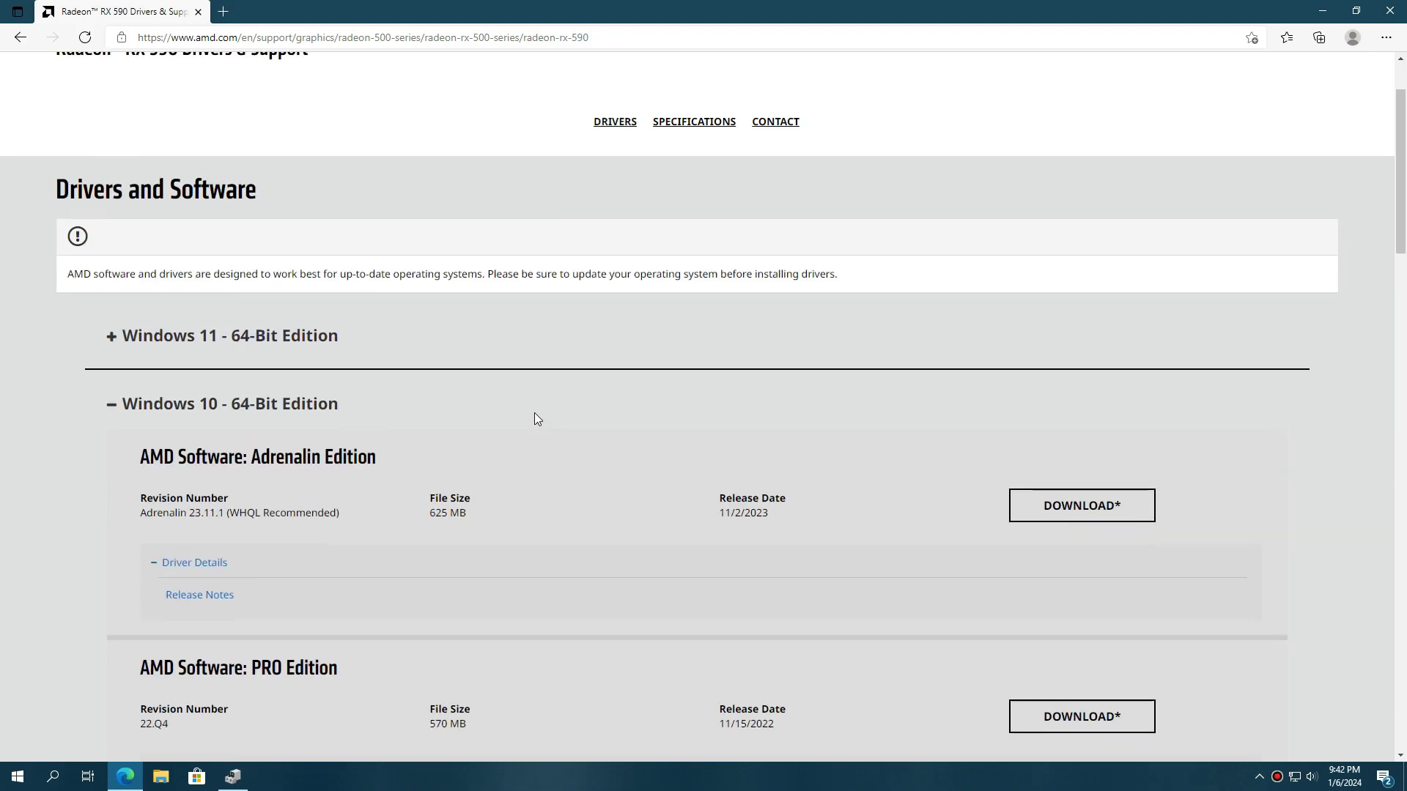
left_click(200, 11)
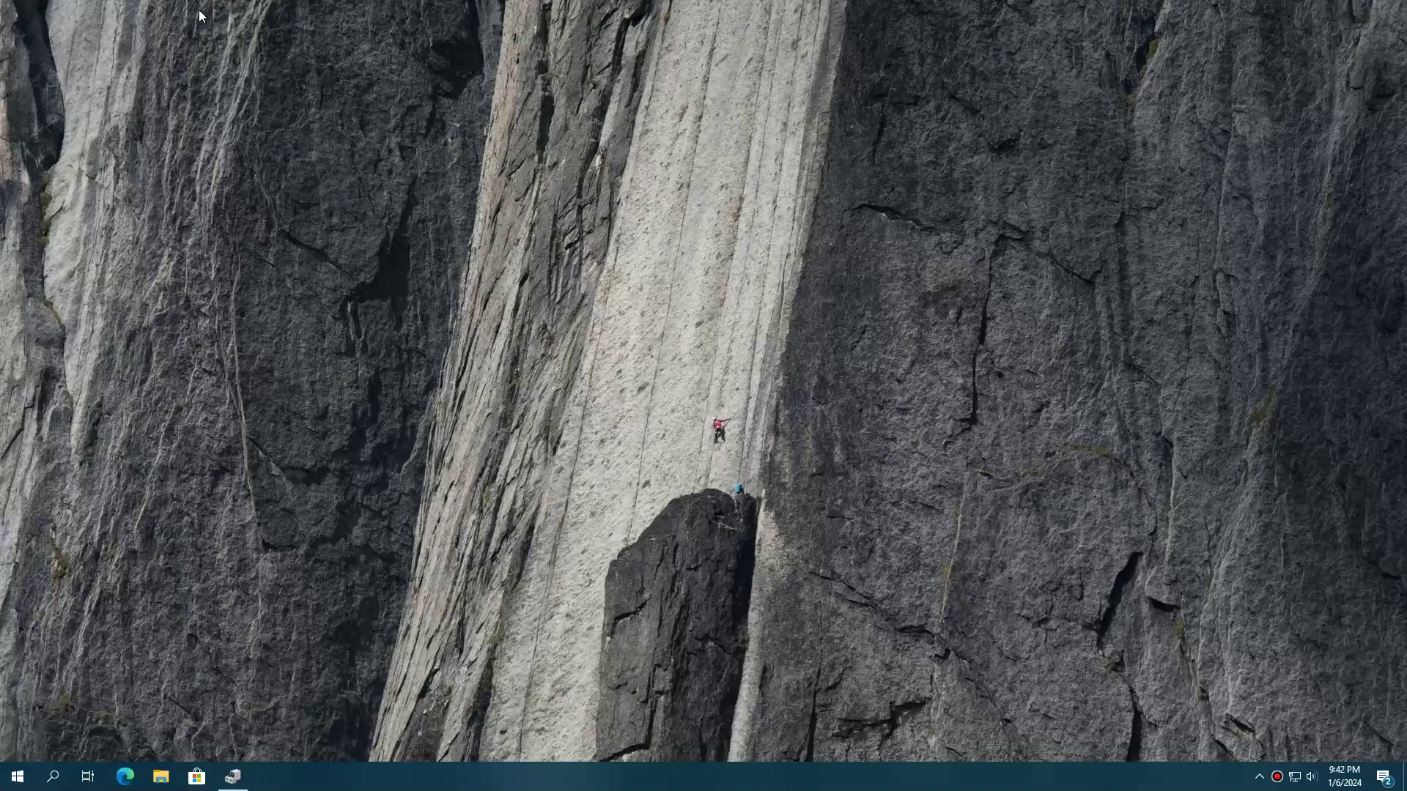
right_click(808, 300)
left_click(846, 439)
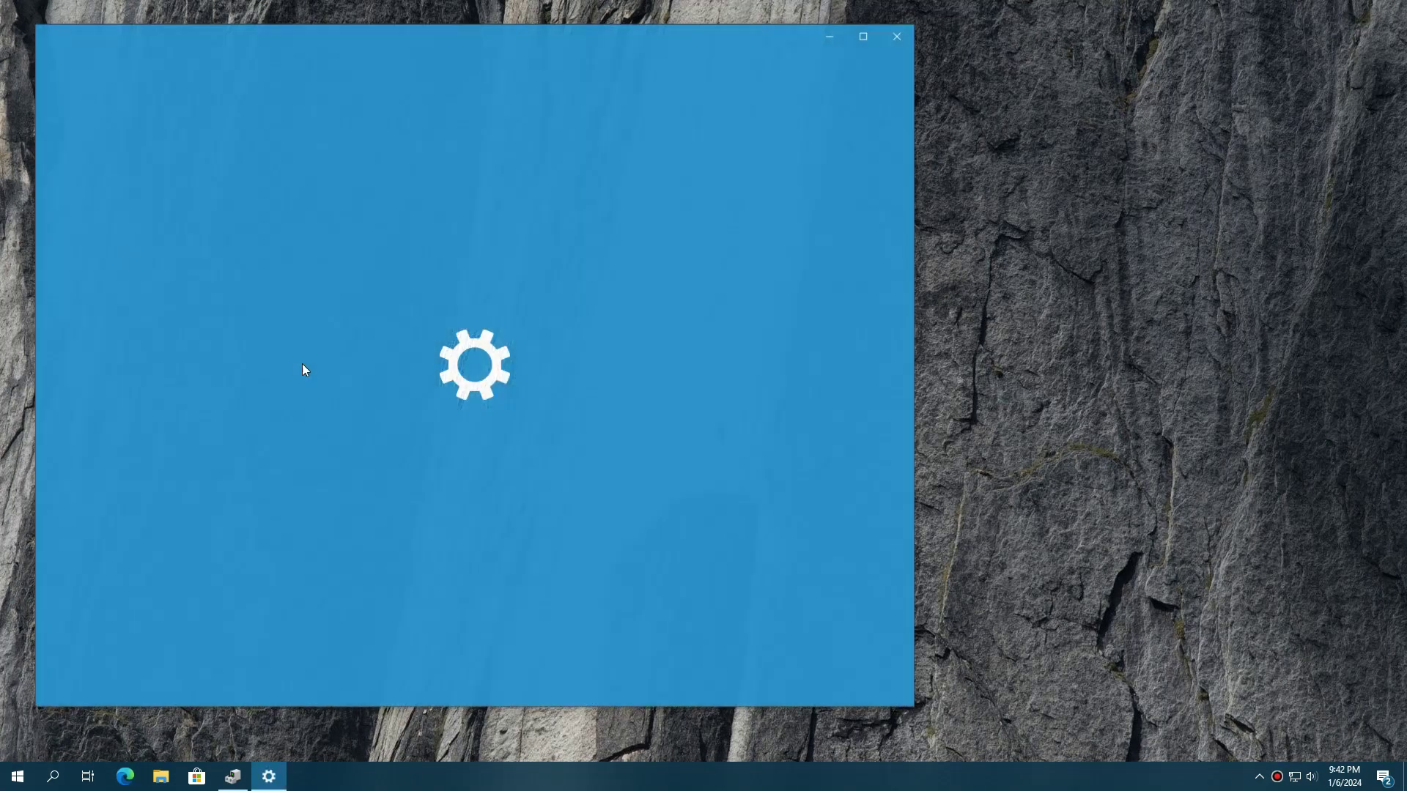
scroll(583, 352, "down", 1)
scroll(484, 362, "down", 1)
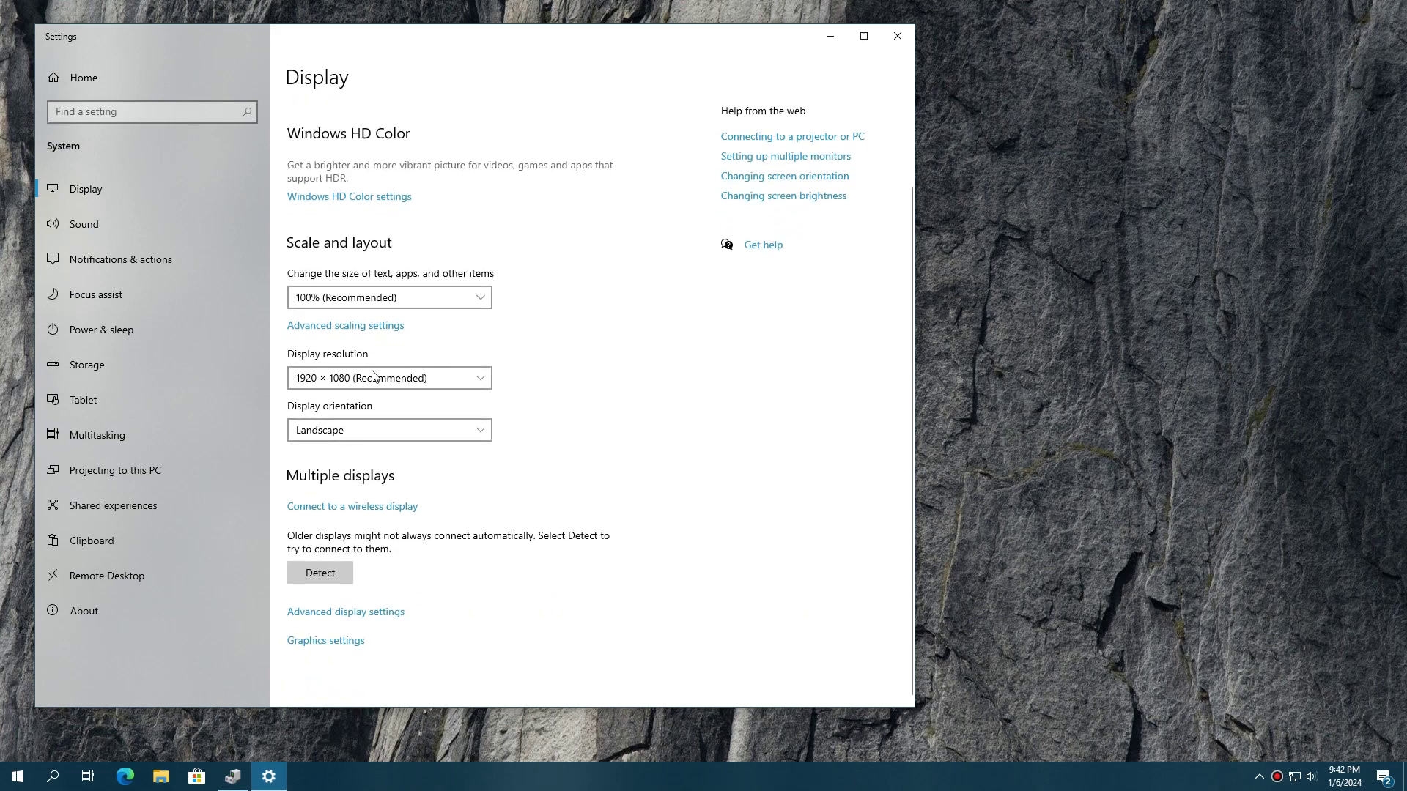
left_click(385, 378)
scroll(392, 386, "down", 1)
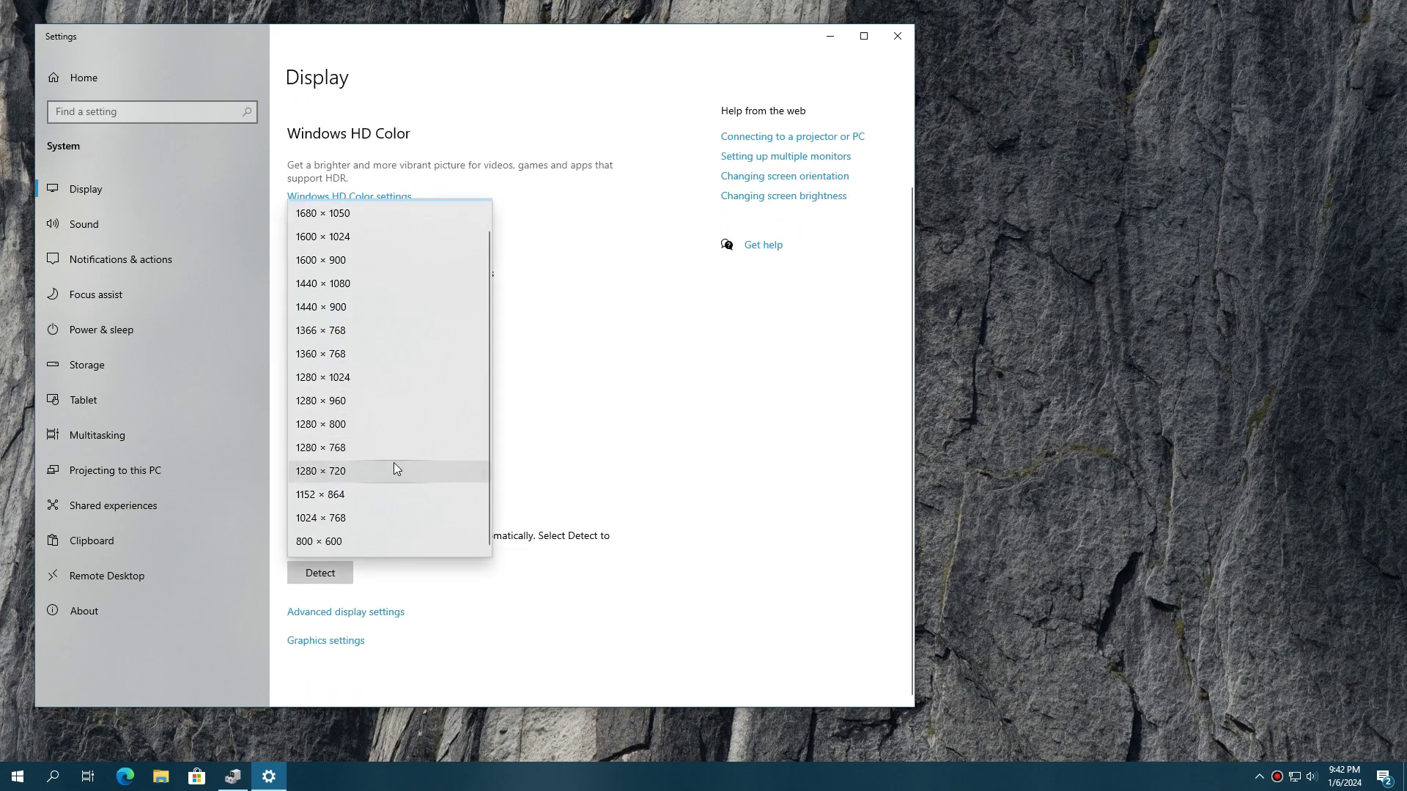
scroll(394, 463, "up", 1)
left_click(737, 324)
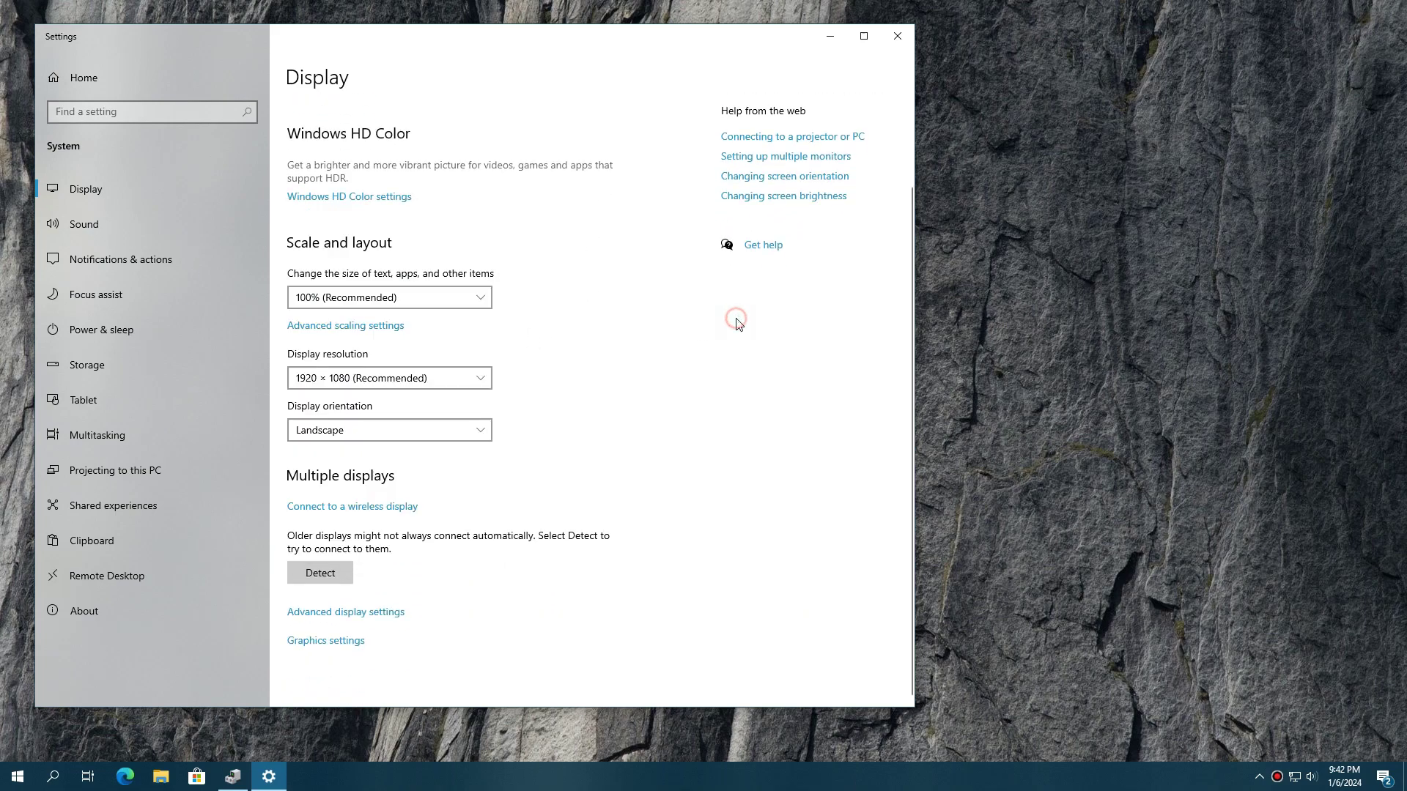
left_click(903, 34)
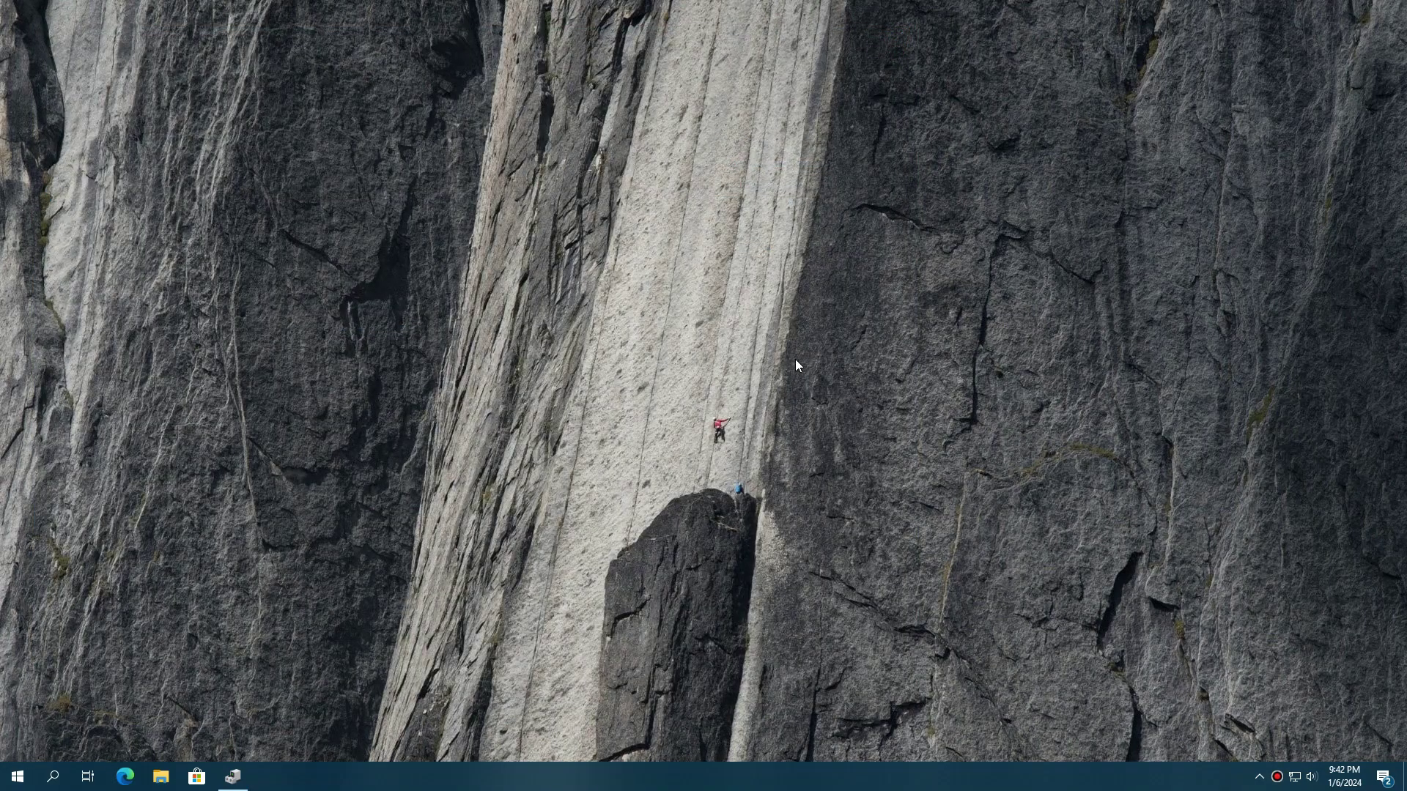